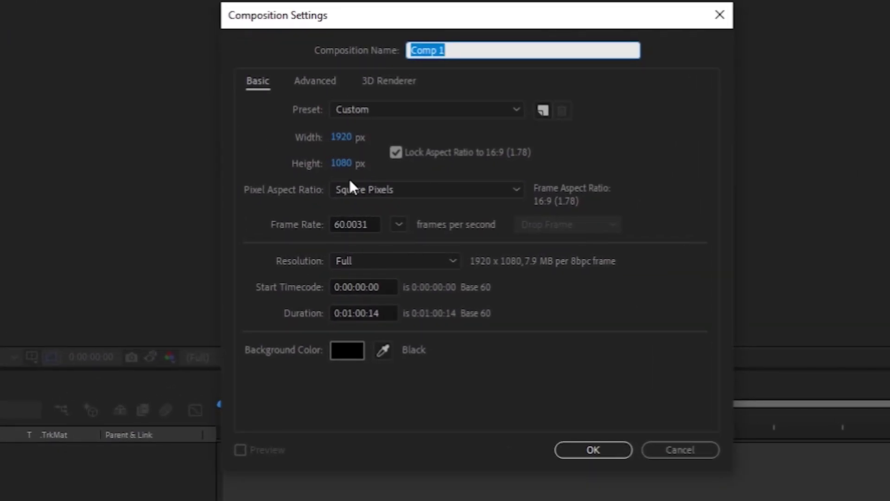
Set the new composition's duration to 0:00:10:00 and create it.
click(385, 312)
click(382, 316)
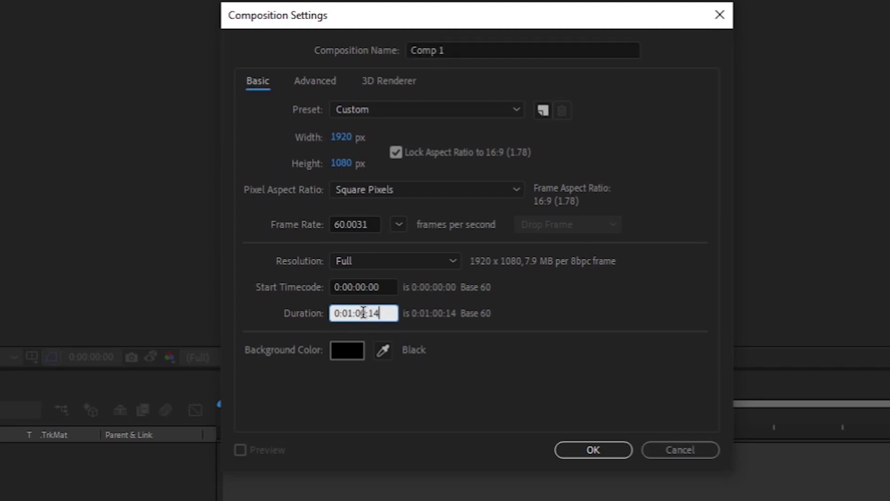
key(BackSpace)
text(0)
double_click(375, 313)
text(1)
double_click(359, 313)
text(10)
key(Tab)
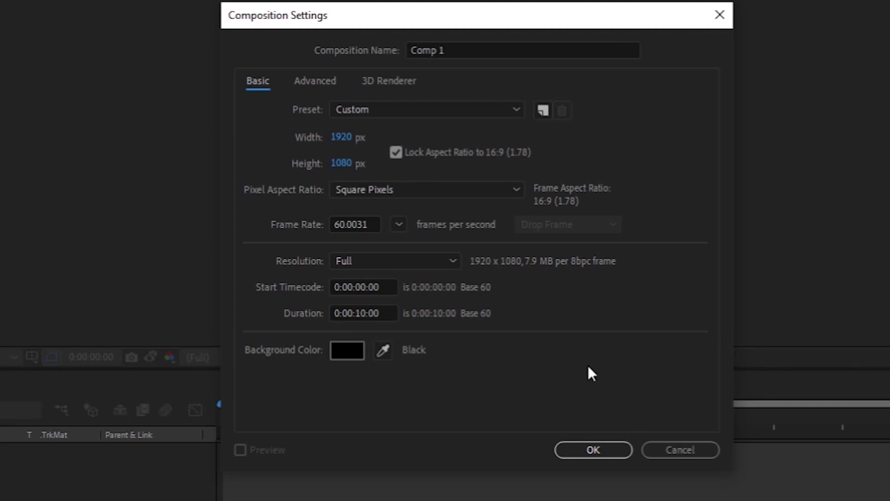
click(606, 454)
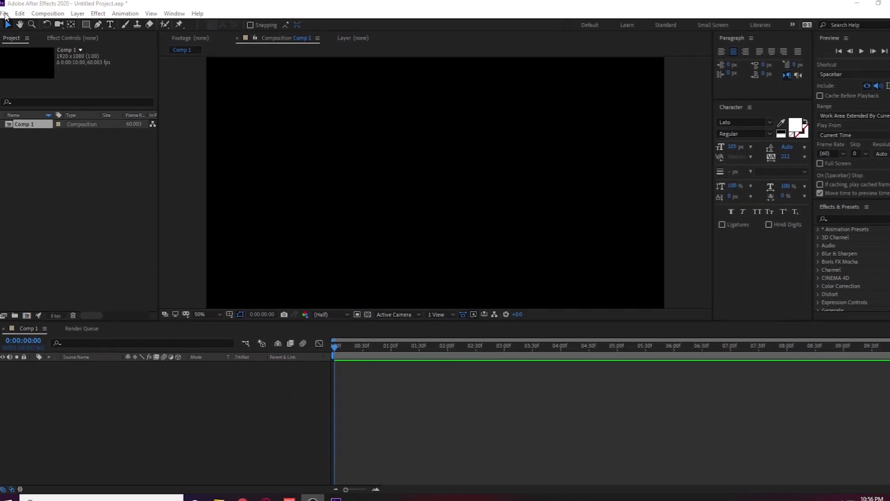
Import the Kunai Knife and shadow clone smoke images from the Alerts folder into the project.
click(5, 14)
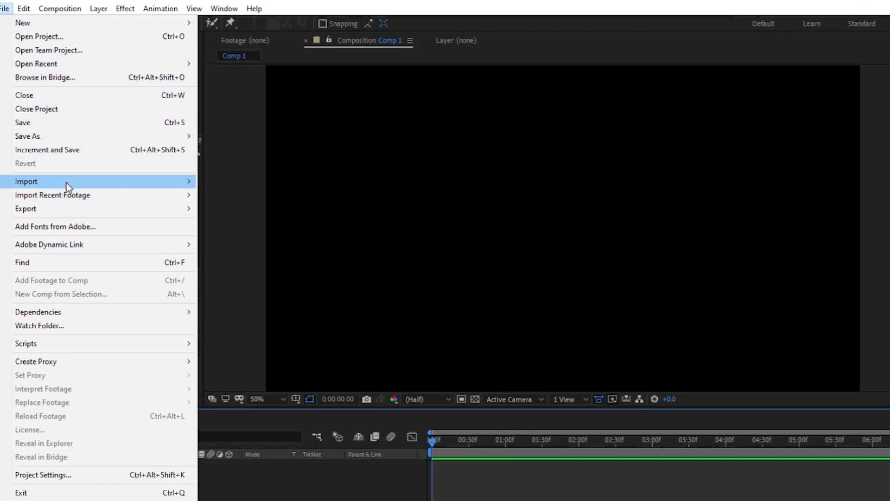
mouse_move(174, 182)
click(236, 184)
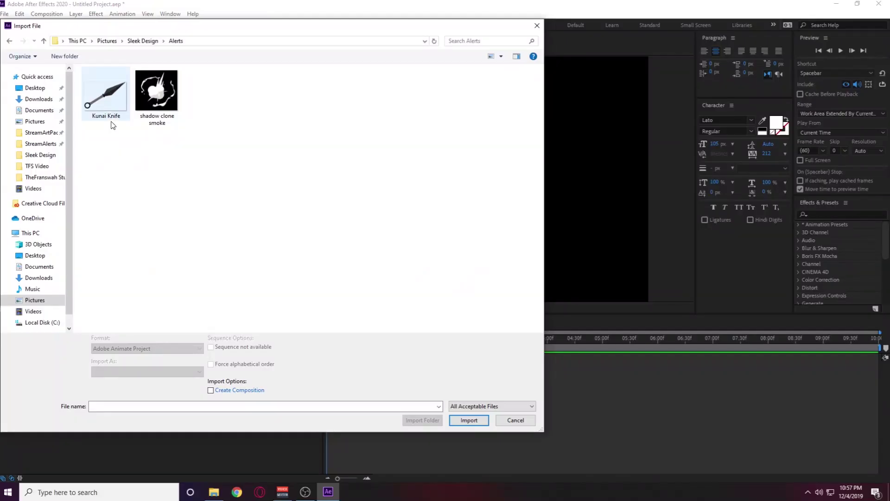
click(109, 102)
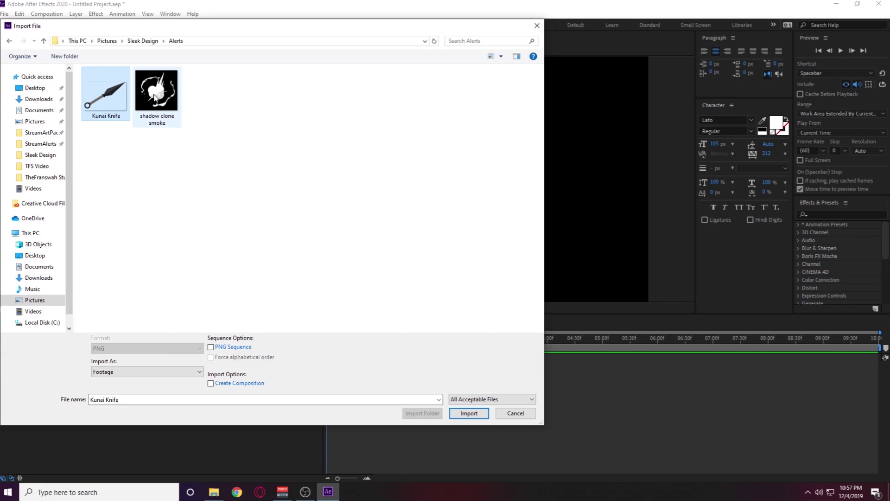
click(157, 98)
click(108, 119)
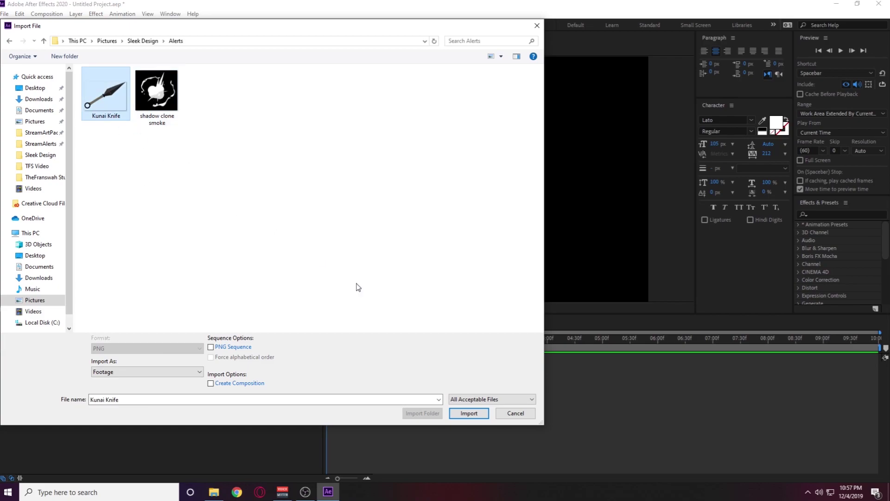
click(461, 413)
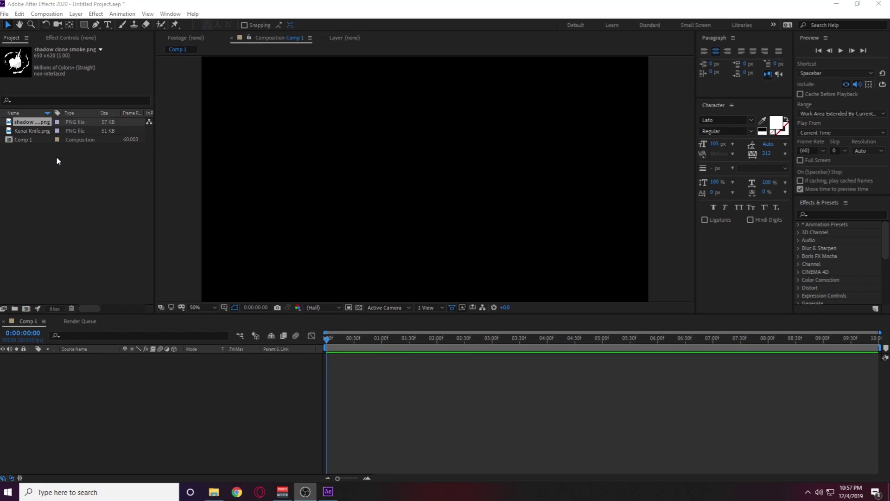
Import Sleek Webcam Frame.png and add it to Comp 1 as a layer.
click(4, 14)
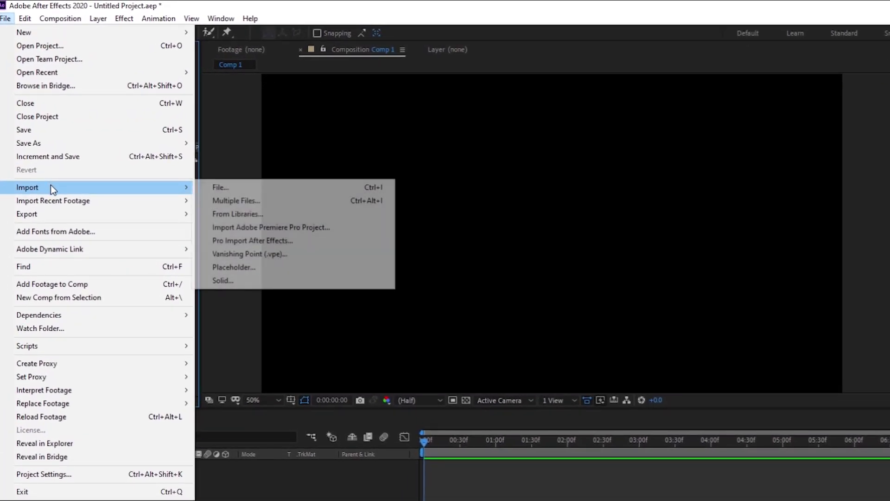
click(195, 159)
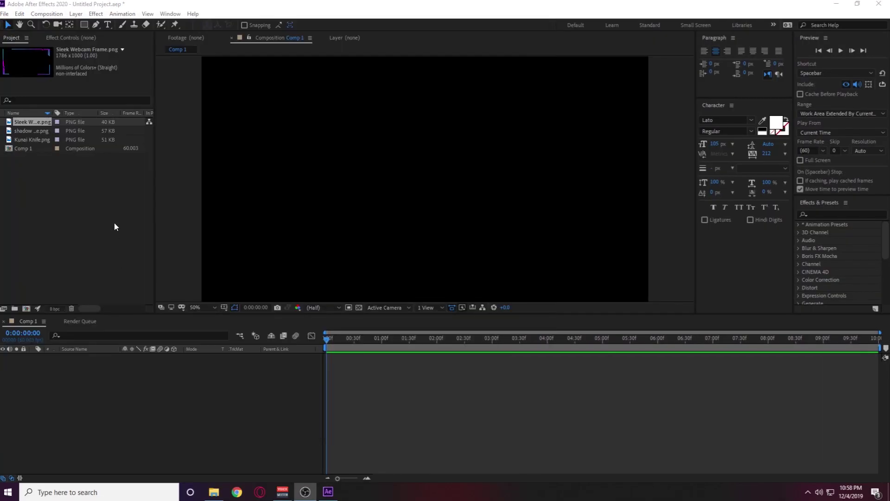
drag(38, 122, 141, 385)
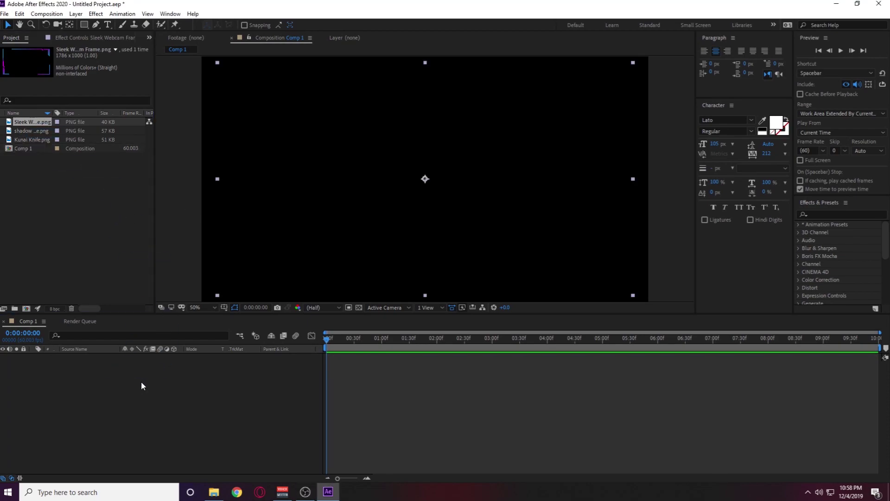
Scale down the webcam frame and place it against the right edge of the composition, slightly above the middle.
click(217, 62)
click(291, 127)
drag(218, 66, 557, 155)
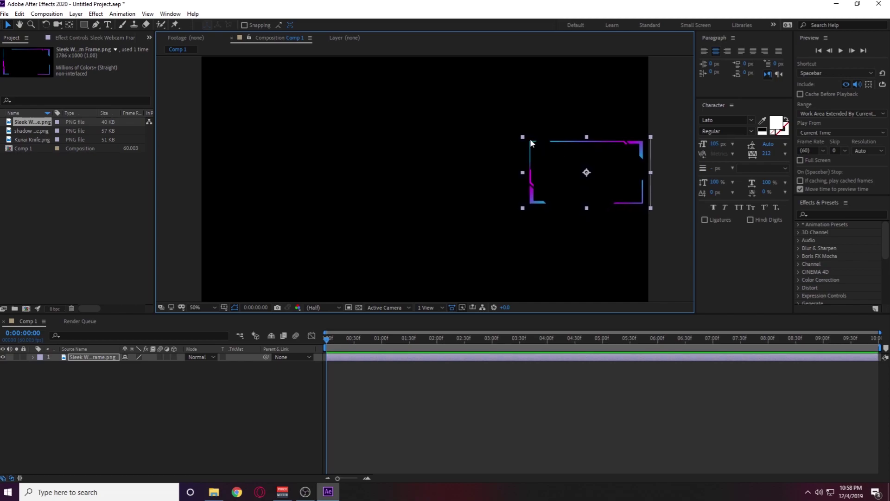
Add the Kunai Knife and shadow clone smoke images as layers, with the knife beneath the webcam frame and the smoke on top.
click(39, 150)
drag(34, 139, 94, 360)
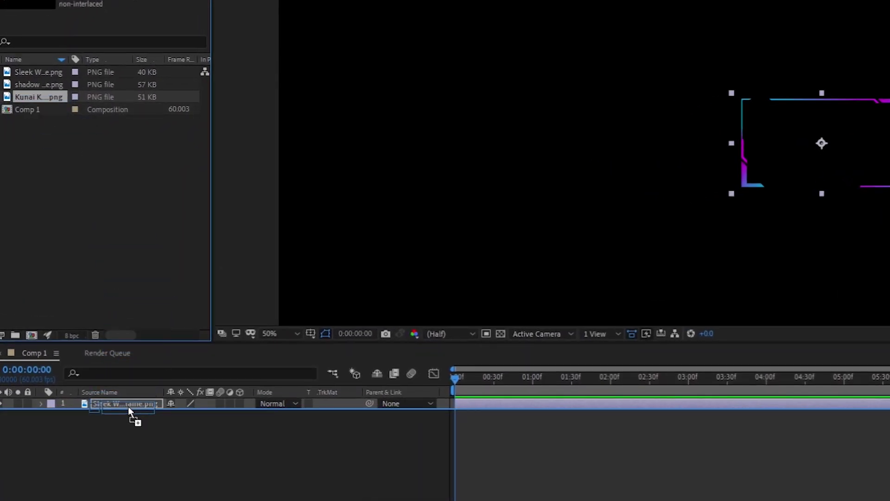
drag(128, 406, 127, 403)
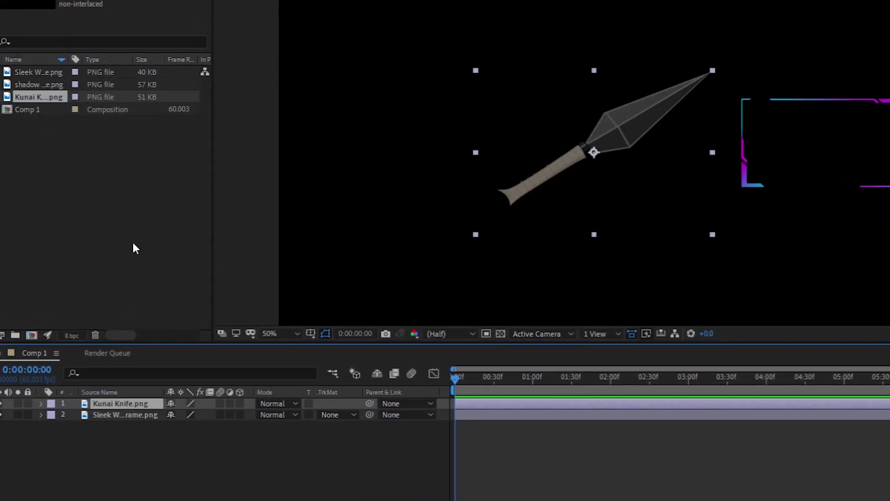
drag(31, 82, 125, 401)
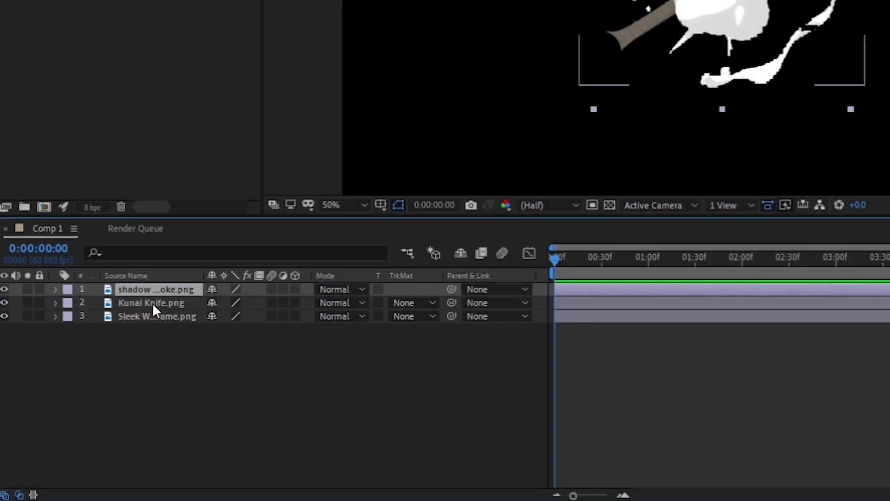
drag(149, 299, 145, 330)
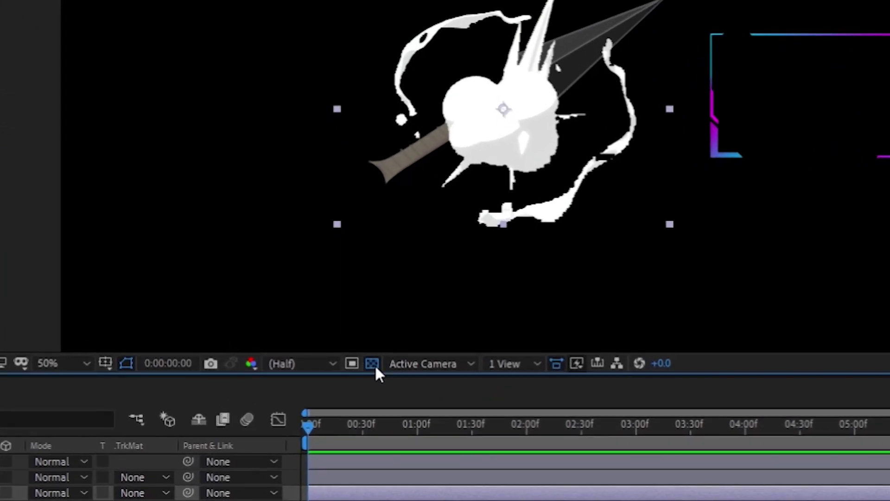
Show the transparency grid and hide the shadow clone smoke layer.
click(359, 307)
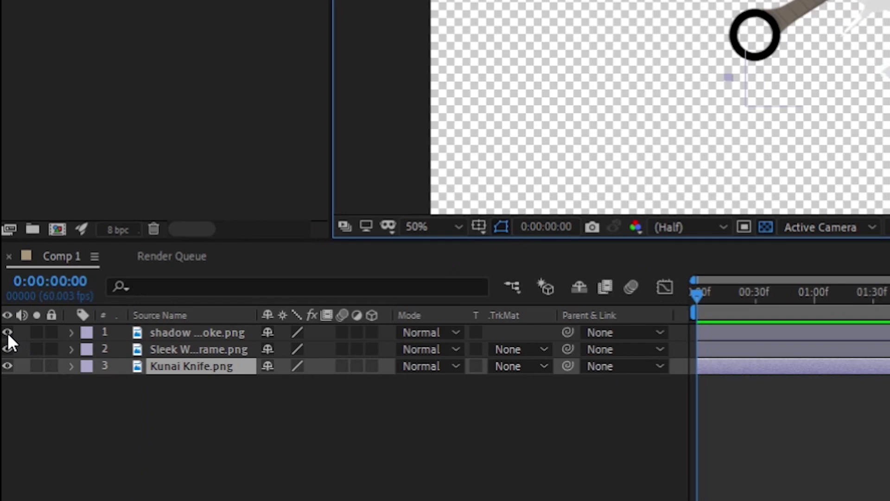
click(7, 333)
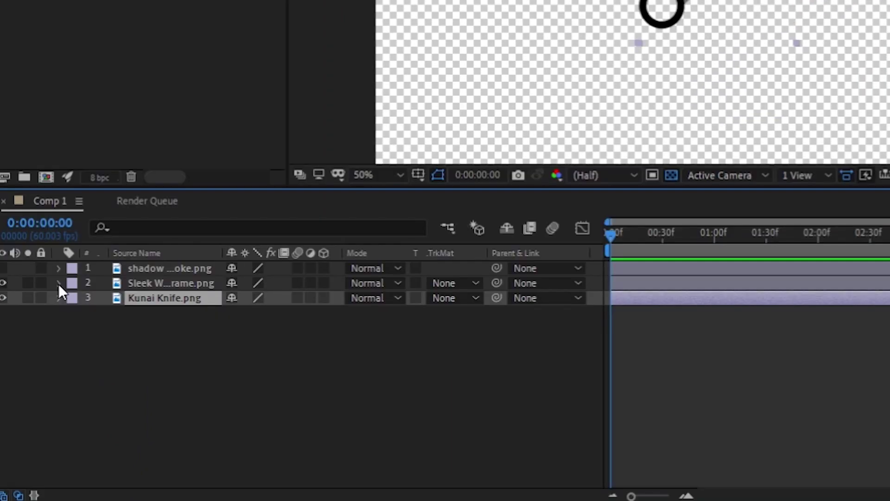
Reveal the Kunai Knife layer's transform properties and set its scale to 20% and its rotation to 22°.
click(59, 284)
click(59, 283)
click(59, 297)
click(74, 314)
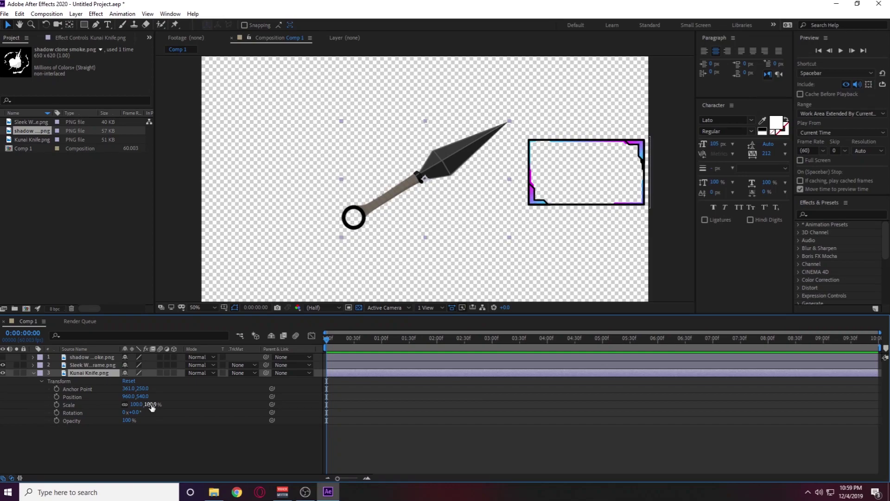
drag(258, 356, 249, 359)
drag(134, 406, 124, 412)
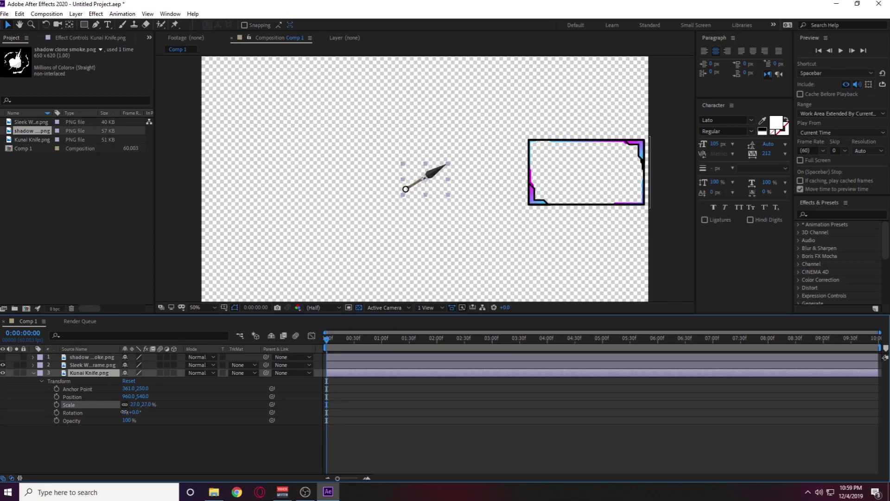
drag(439, 184, 394, 168)
drag(153, 405, 147, 408)
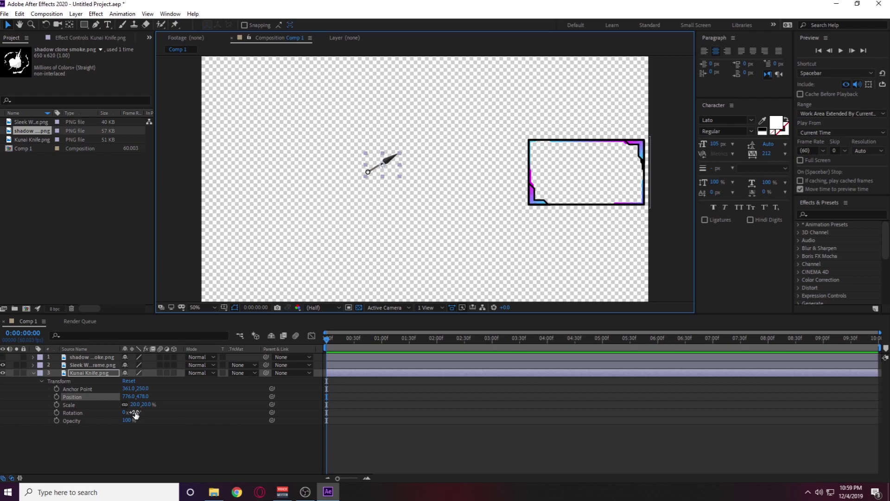
drag(136, 412, 147, 412)
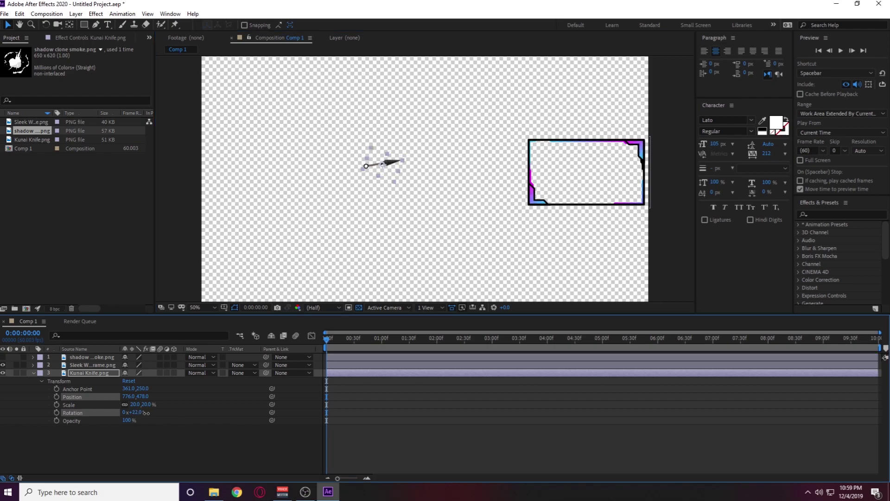
Place the knife just outside the composition's left edge at about -108, 488 and start keyframing its Position and Rotation at 0:00:00:00.
drag(375, 185, 188, 171)
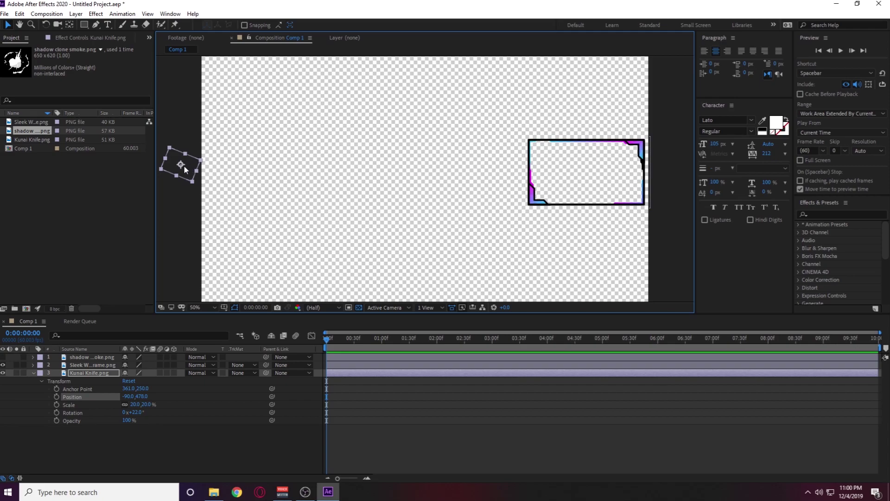
drag(181, 164, 177, 167)
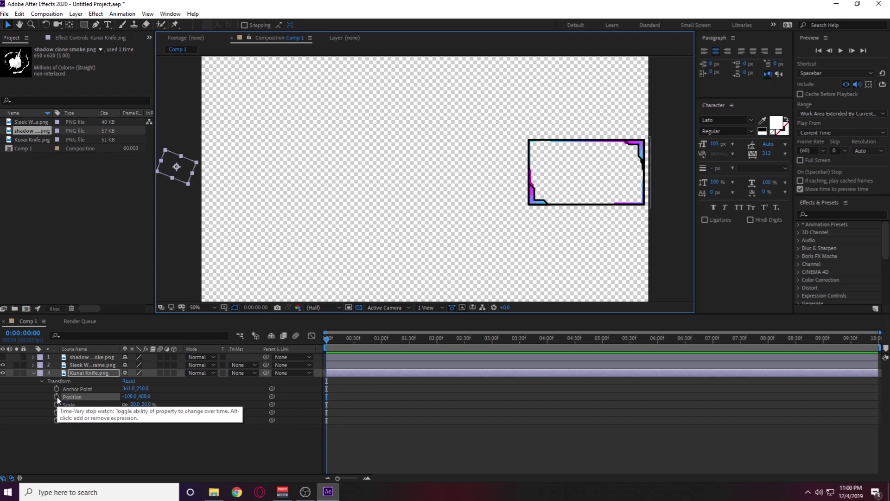
click(57, 397)
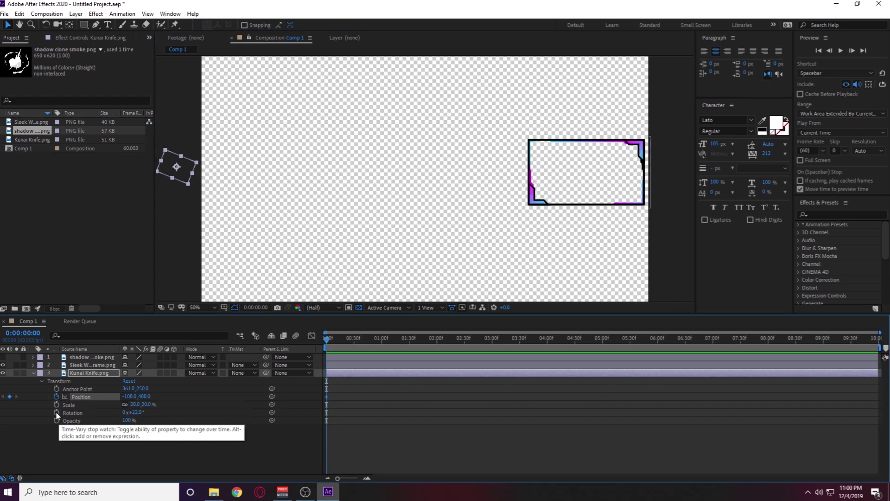
click(56, 411)
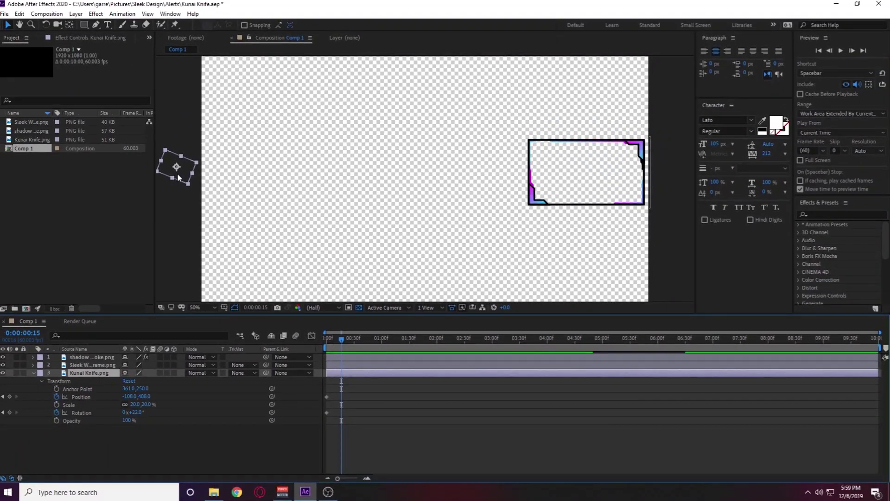
At 0:00:00:15, move the knife to the webcam frame's left edge at about 1356, 444 and set its rotation to 50°.
drag(127, 74, 549, 64)
drag(470, 165, 527, 166)
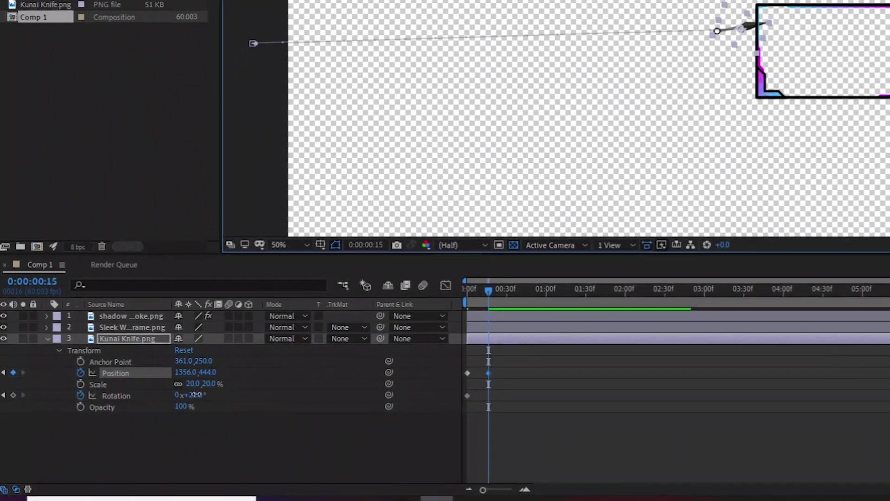
drag(195, 394, 215, 396)
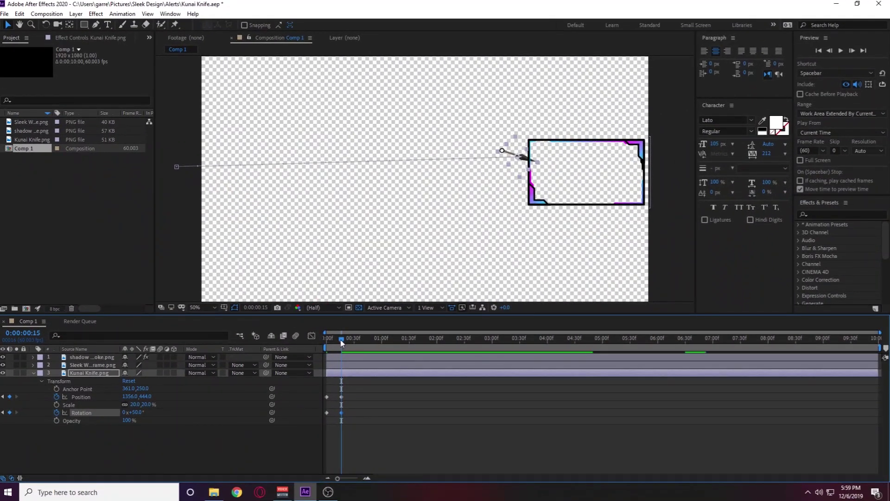
At 0:00:00:08, raise the knife to about 711.5, 413.3 to curve its path, and preview the animation from the start.
drag(340, 339, 333, 338)
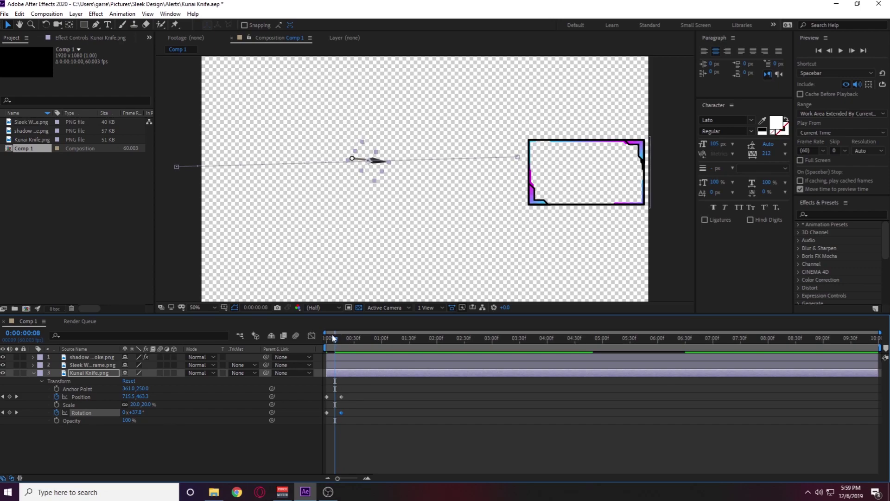
drag(371, 178, 370, 165)
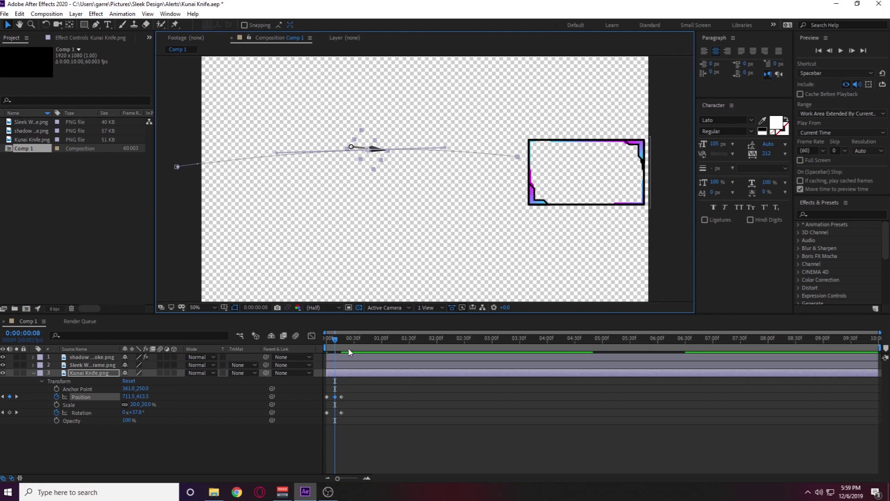
drag(335, 338, 320, 340)
key(space)
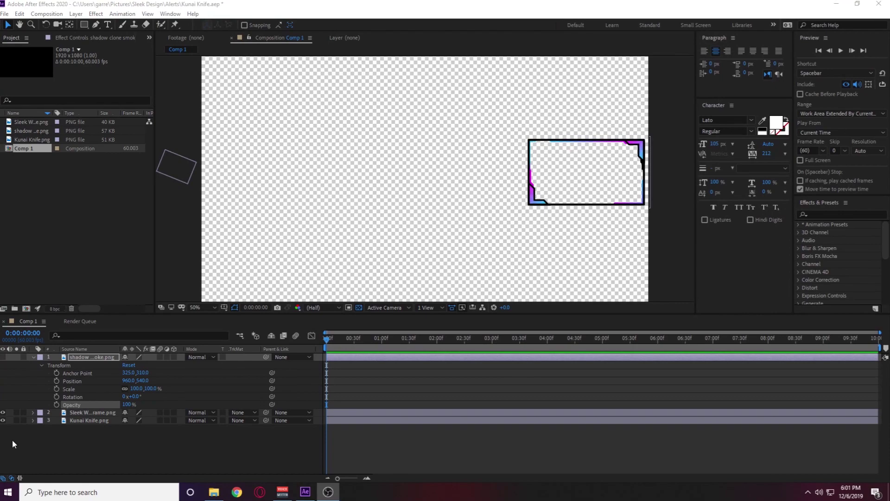
Show the smoke layer and, at 0:00:05:00, scale it to 63% and place it over the knife at about 1358, 424.
click(4, 357)
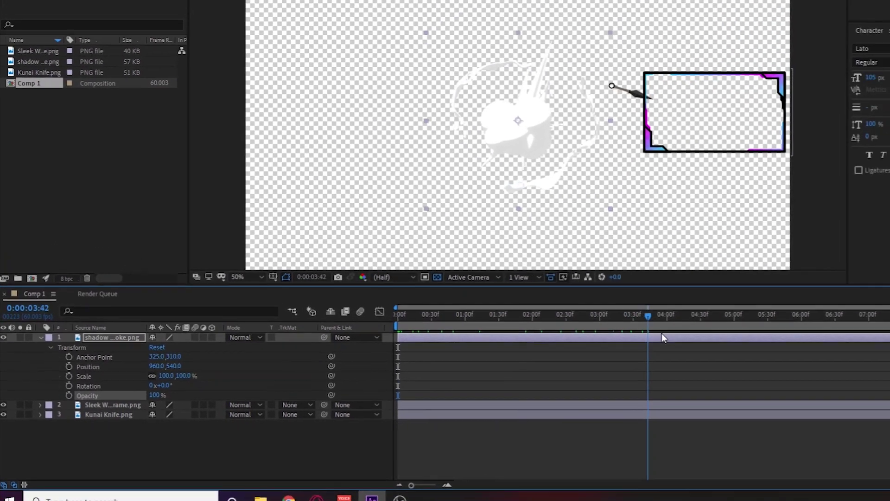
drag(661, 333, 738, 325)
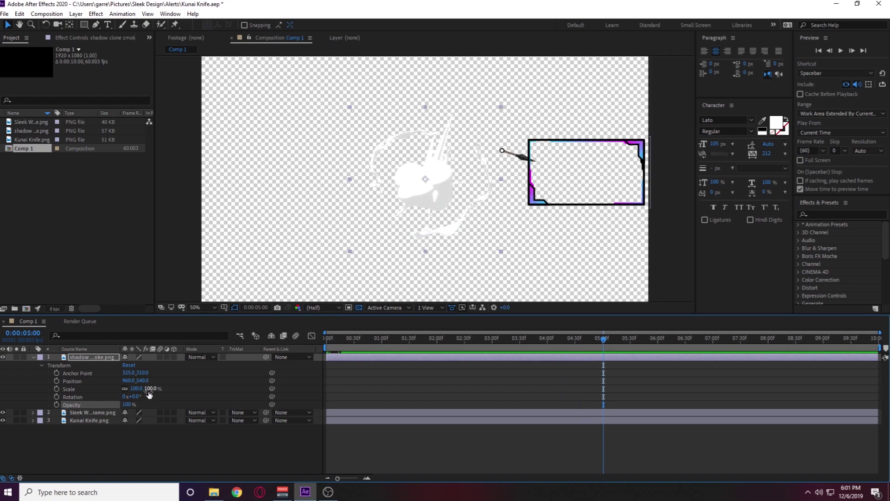
drag(150, 389, 131, 389)
drag(433, 202, 508, 165)
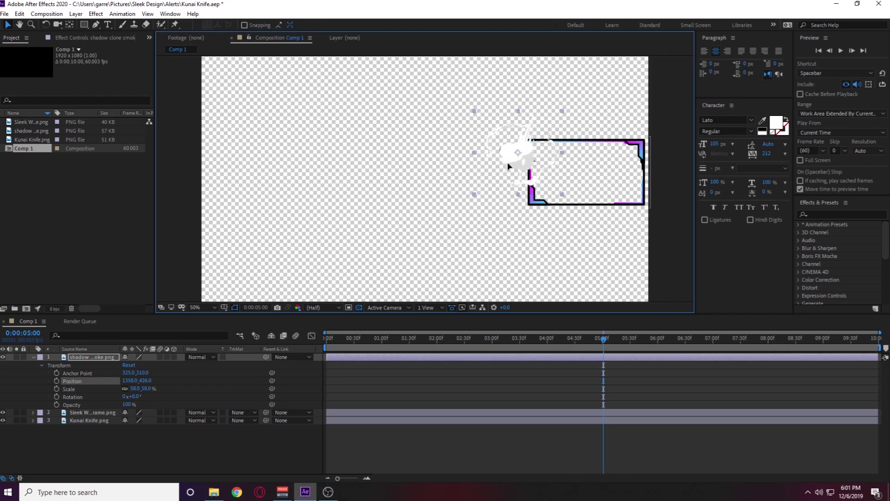
drag(146, 388, 153, 385)
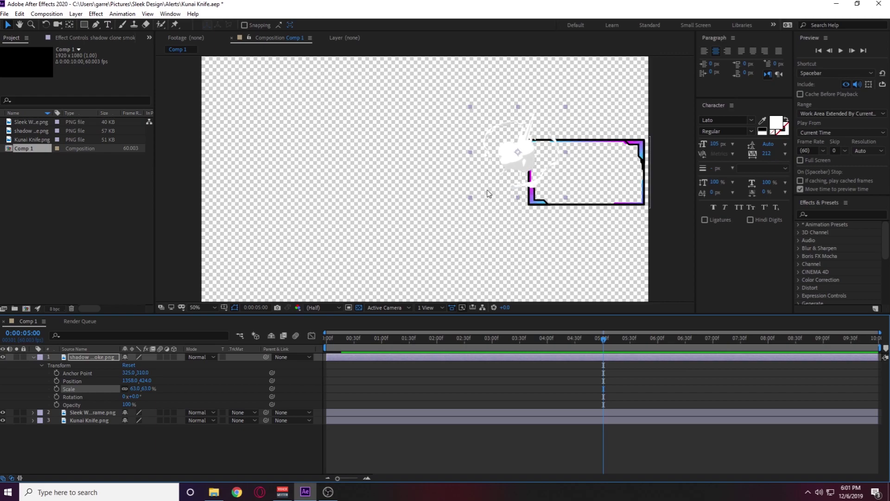
Shift the smoke slightly to 1368, 424 and apply the Liquify distortion effect to its layer.
drag(518, 180, 520, 179)
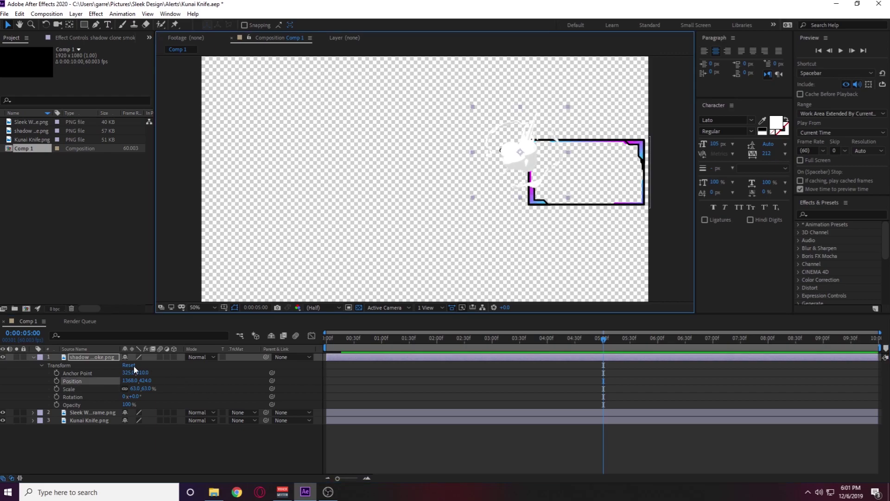
right_click(97, 357)
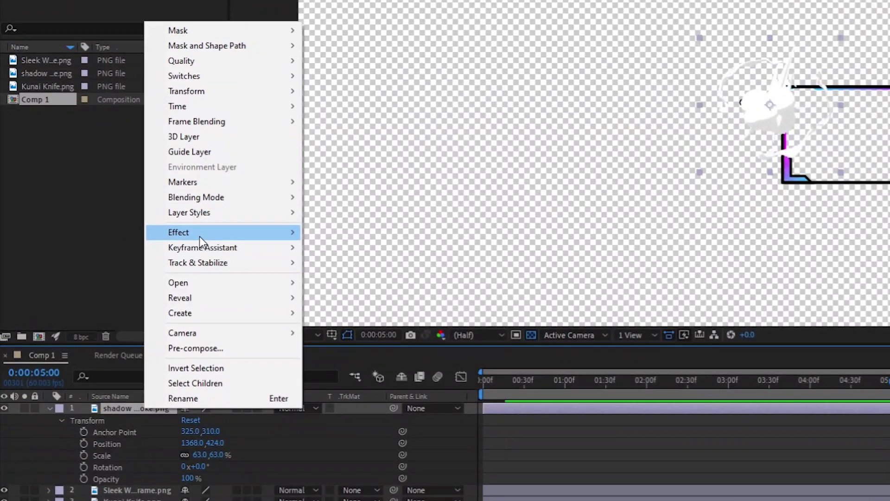
mouse_move(200, 236)
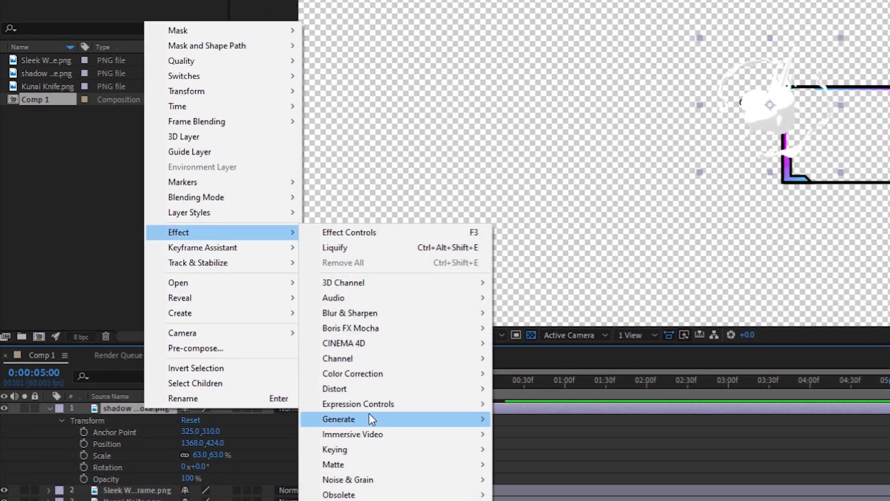
mouse_move(369, 389)
click(545, 353)
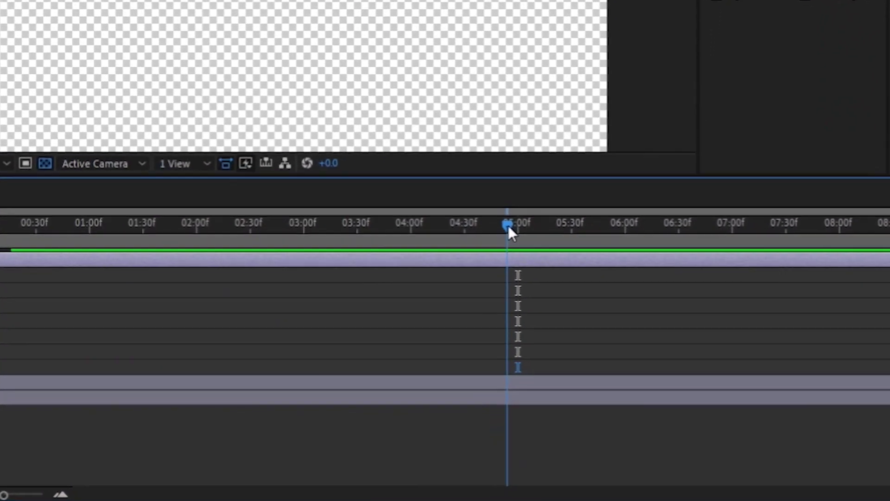
At 0:00:04:45, set the smoke layer's Opacity to 0% and start keyframing it.
drag(604, 341, 592, 342)
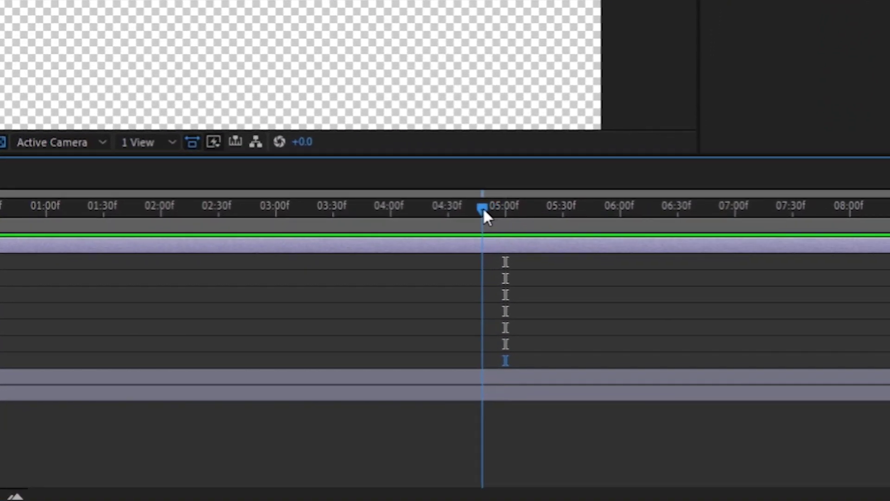
drag(505, 262, 480, 261)
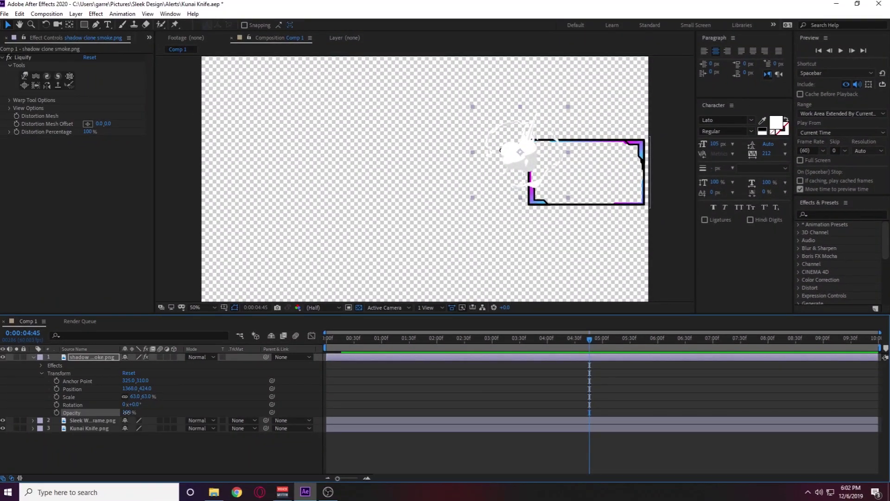
drag(126, 412, 80, 413)
click(56, 412)
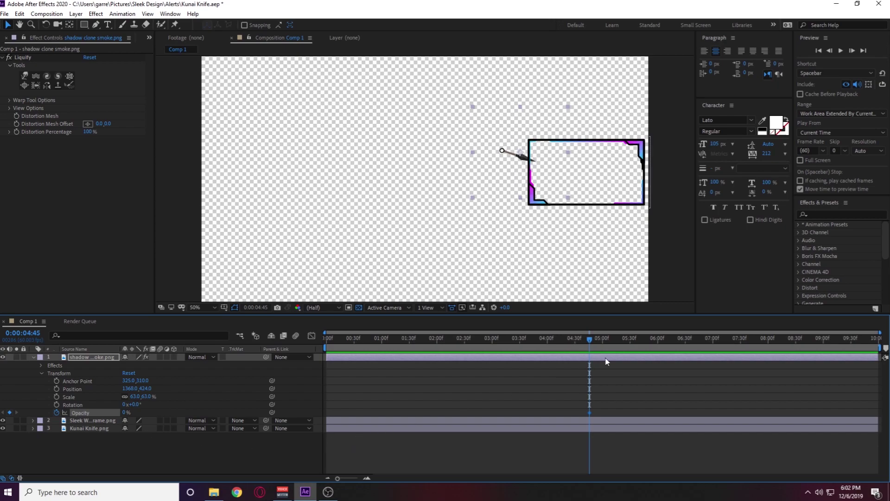
Raise the smoke's Opacity to 100% at 0:00:05:00 and hold it with another 100% keyframe at 0:00:05:30.
drag(591, 342, 605, 342)
drag(124, 414, 172, 414)
drag(609, 341, 631, 342)
key(space)
key(space)
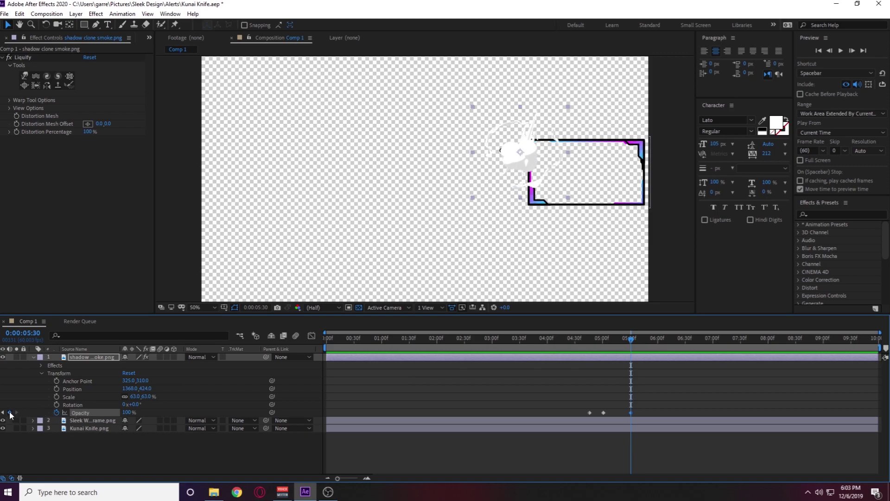
Fade the smoke's Opacity to 0% at 0:00:05:45 and preview the fade in and out.
drag(630, 340, 645, 340)
drag(124, 412, 82, 413)
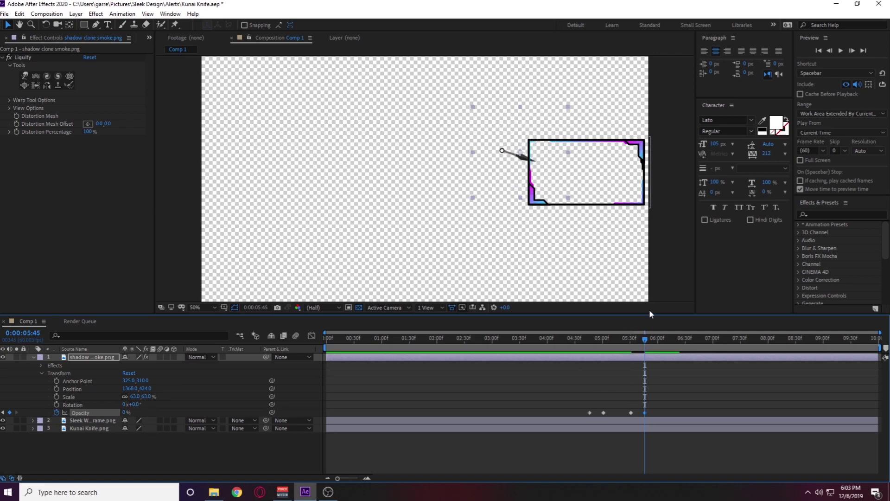
drag(644, 338, 586, 345)
key(space)
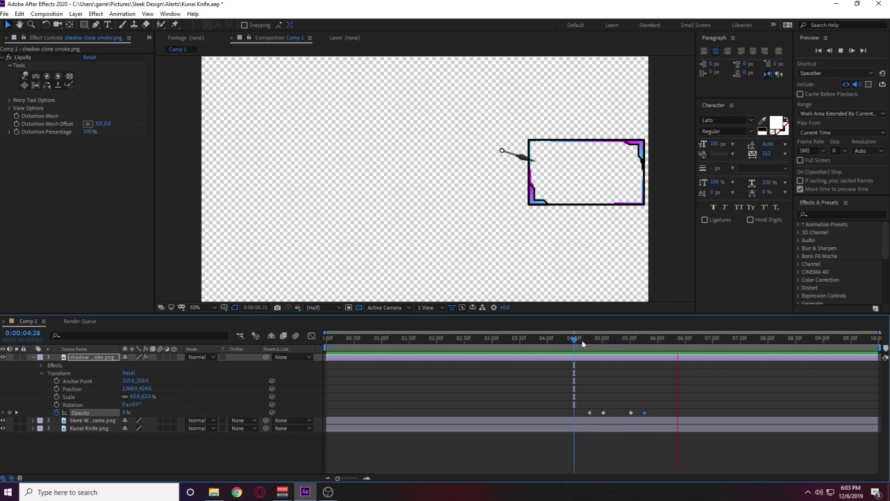
key(space)
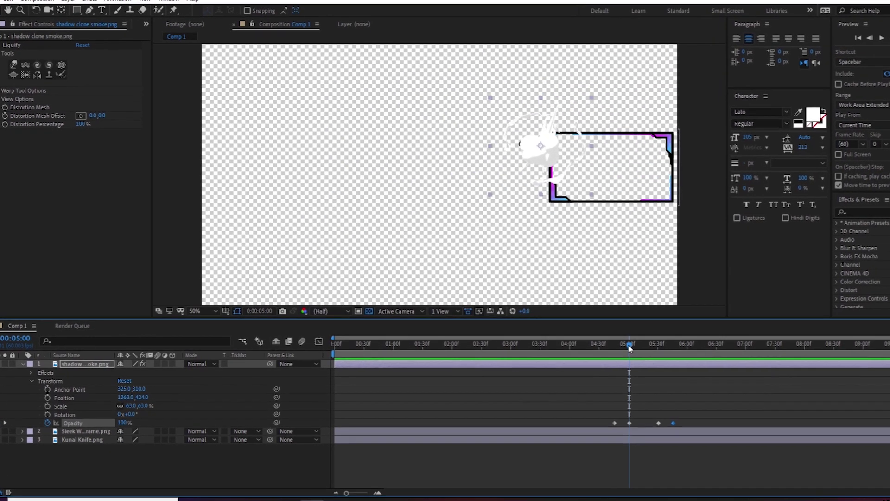
Start keyframing the smoke's Rotation at 0:00:04:45 and set it to 2 full turns at 0:00:05:45.
drag(605, 342, 589, 341)
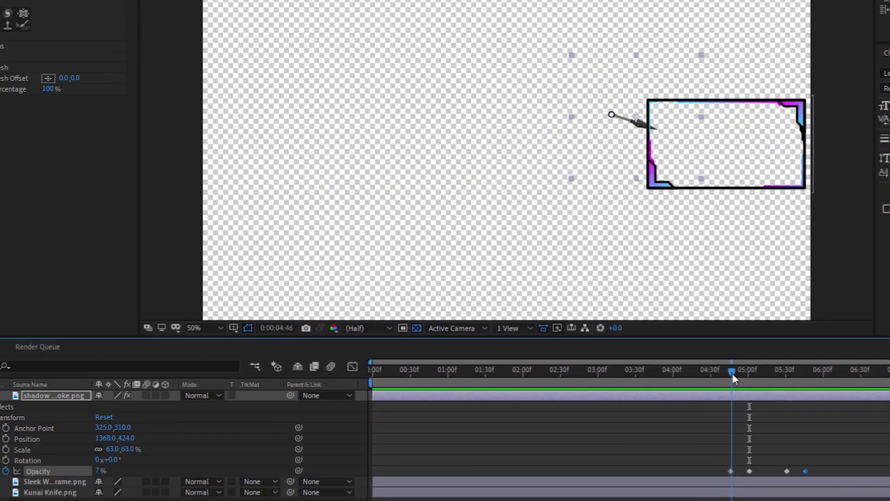
drag(732, 374, 730, 374)
click(5, 460)
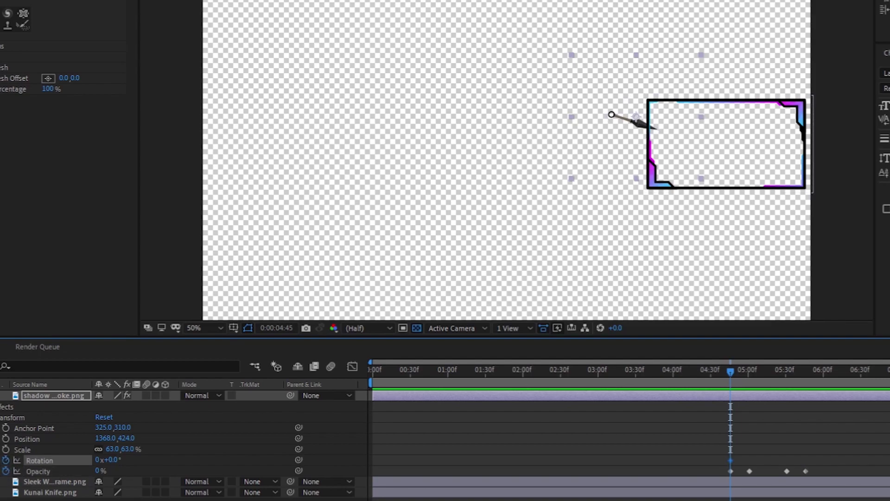
drag(731, 372, 808, 383)
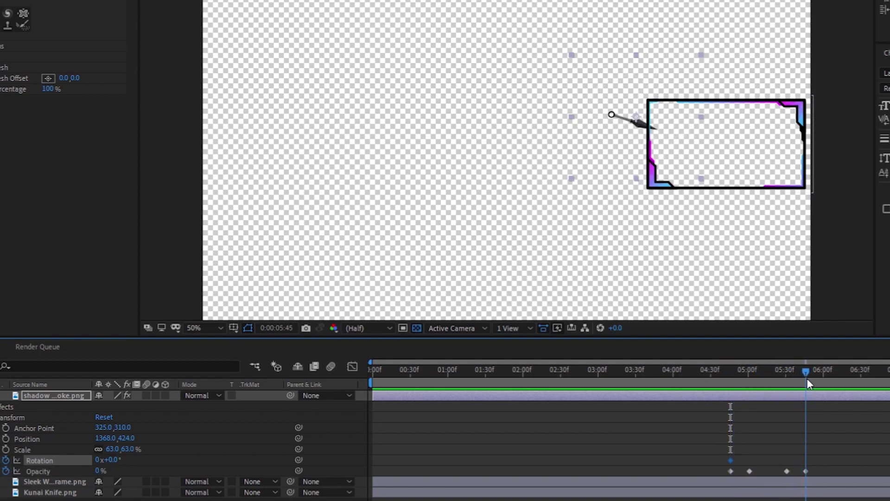
click(99, 460)
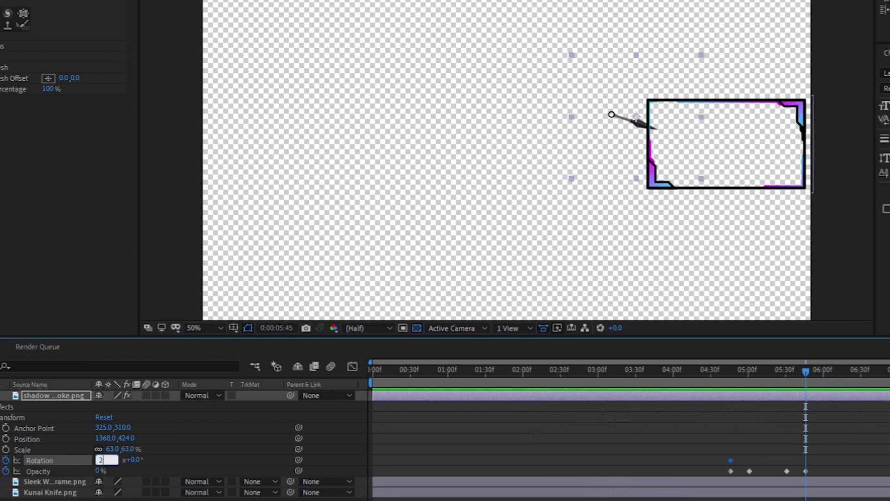
key(Return)
Change the number of full turns in the smoke's 0:00:05:45 Rotation keyframe and preview the spin.
drag(806, 373, 806, 392)
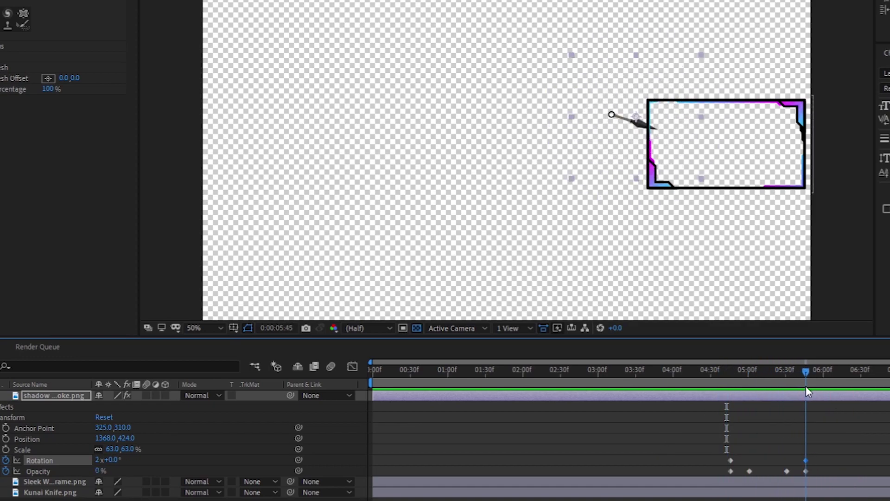
click(99, 459)
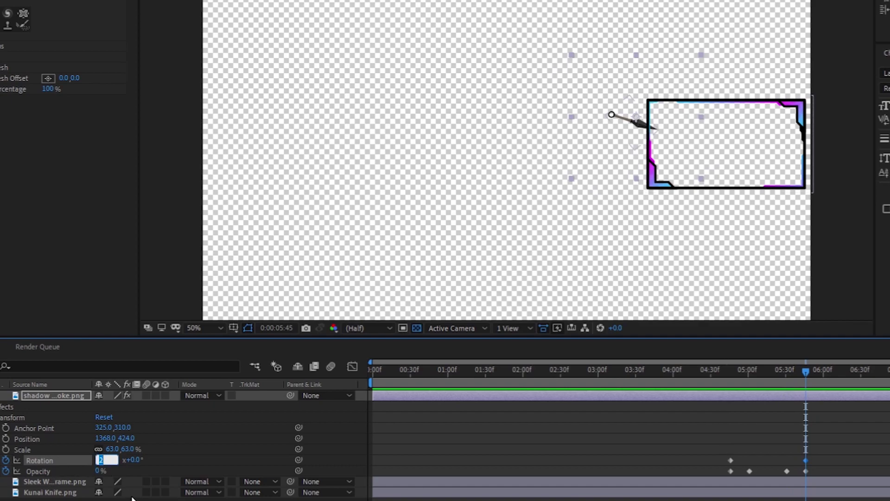
key(Return)
click(725, 368)
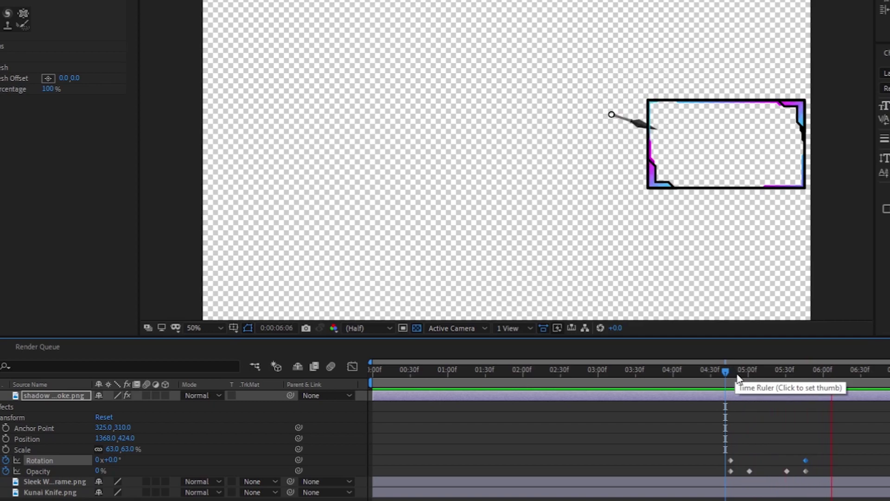
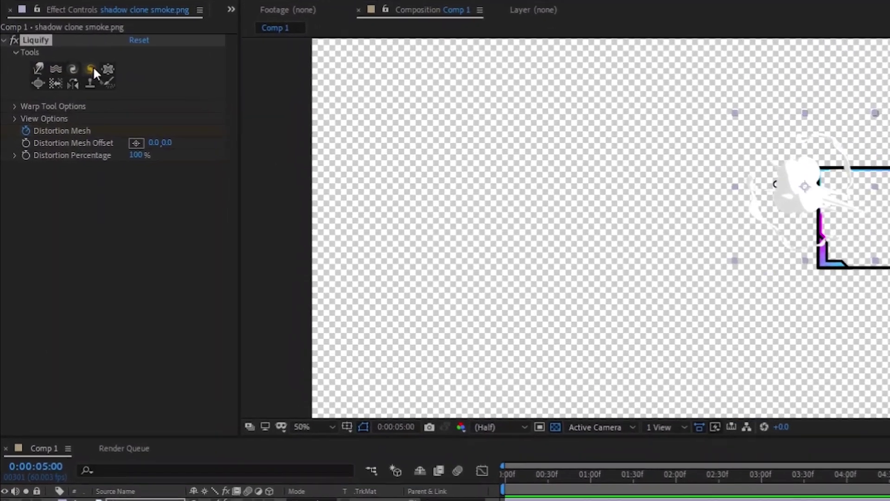
Choose Liquify's Warp tool for the smoke and set its Brush Pressure to 100.
click(29, 84)
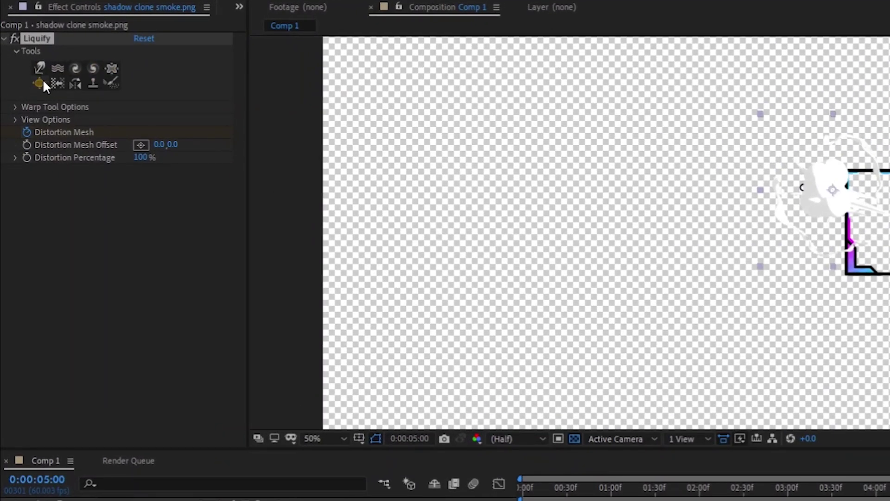
click(17, 106)
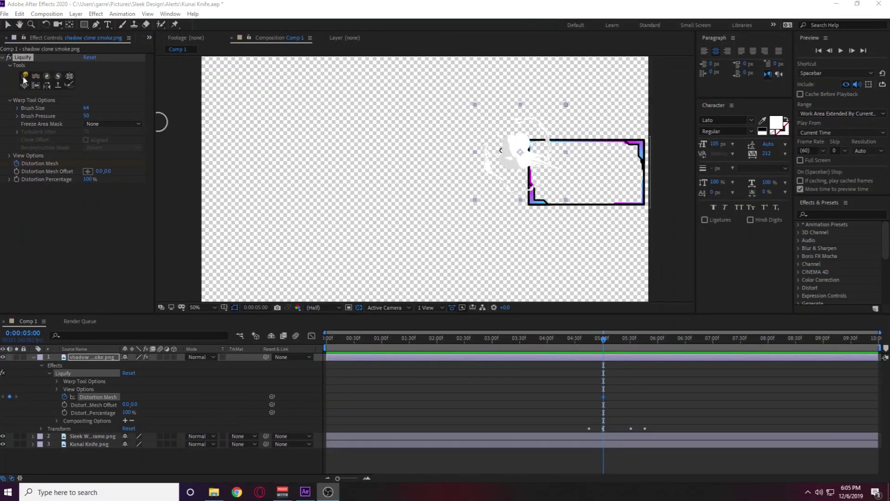
click(39, 70)
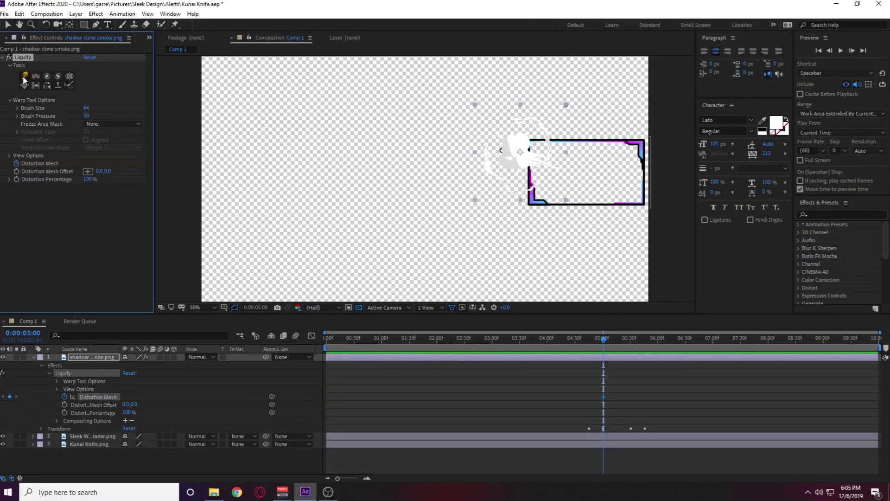
click(87, 115)
text(100)
key(Return)
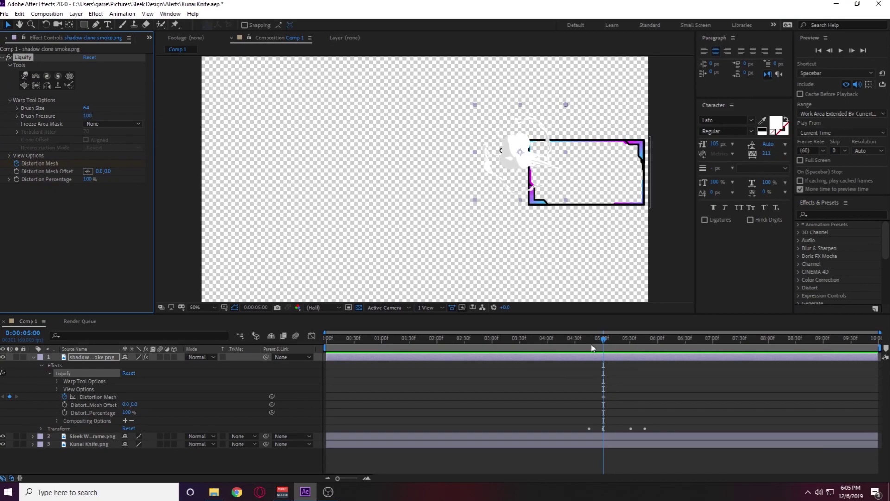
At 0:00:05:30, warp the smoke into a swirled shape with the Liquify brush and preview it from about 0:00:04:53.
drag(604, 342, 632, 341)
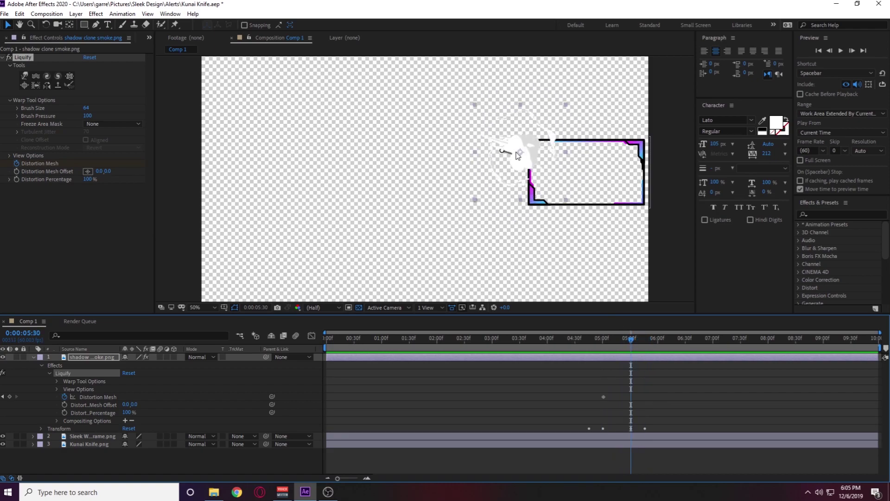
click(518, 156)
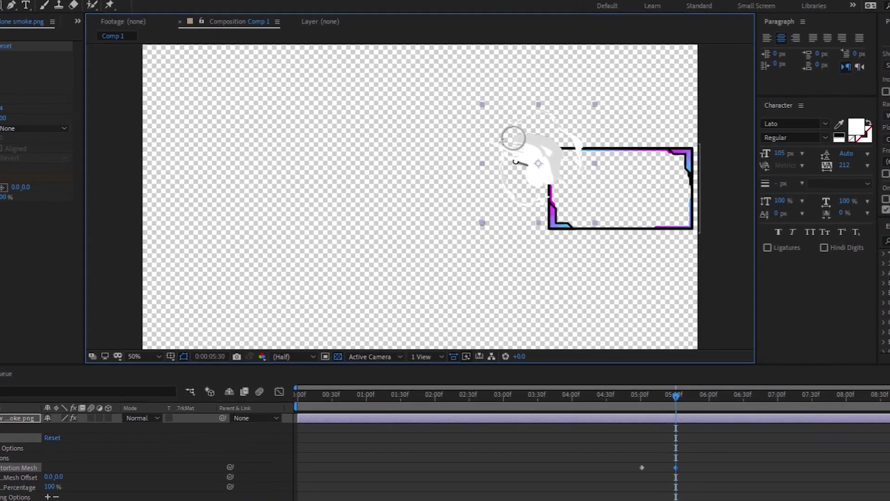
mouse_move(542, 124)
mouse_down()
mouse_move(543, 173)
mouse_move(517, 148)
mouse_move(606, 215)
mouse_move(566, 155)
mouse_move(632, 207)
mouse_move(570, 184)
mouse_move(603, 199)
mouse_up()
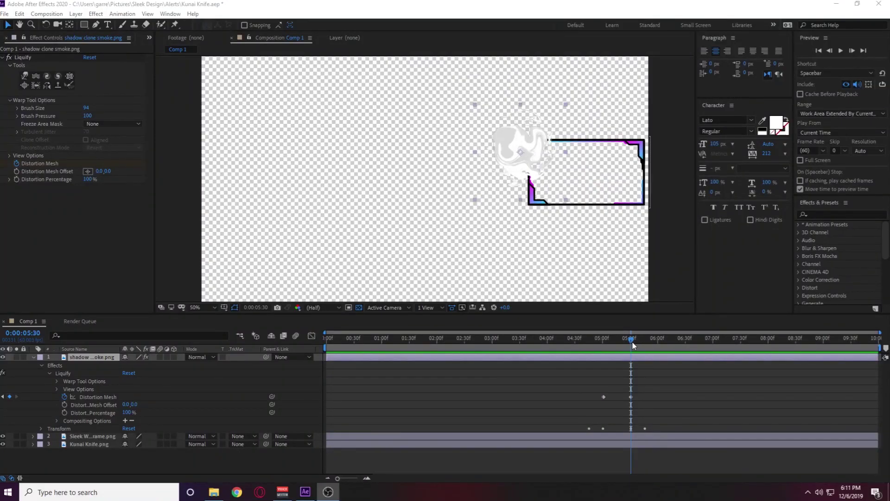
drag(633, 345, 602, 346)
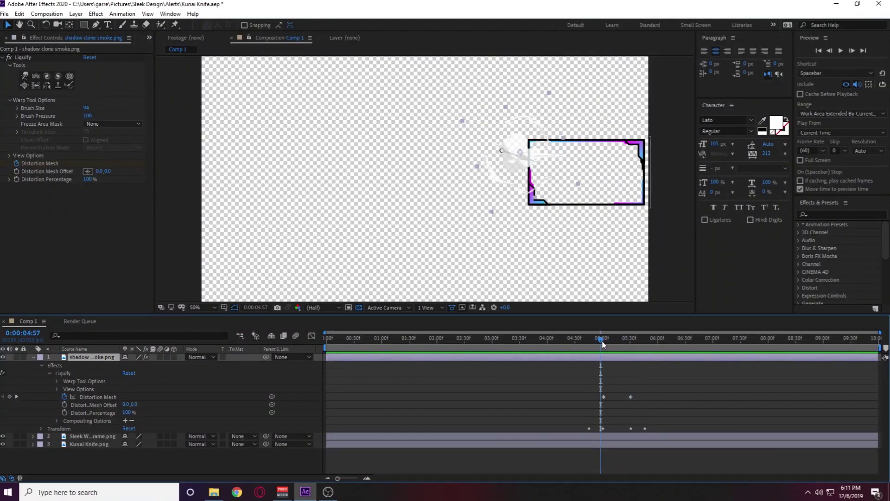
key(space)
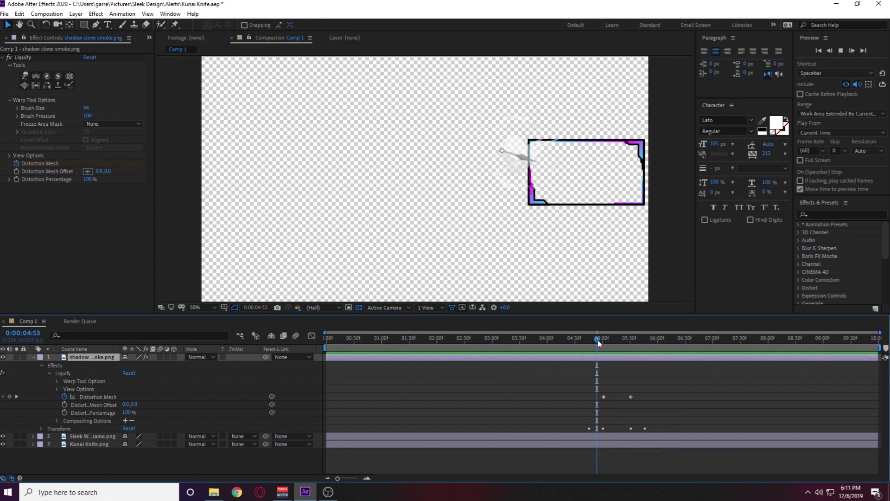
click(598, 342)
click(596, 342)
key(space)
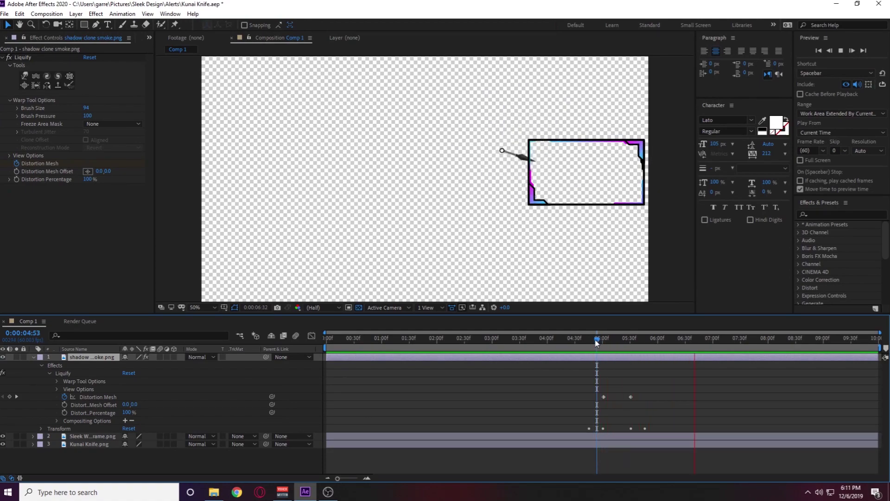
At 0:00:05:37, push the fading smoke apart around the knife with further Liquify warp strokes.
drag(596, 342, 638, 347)
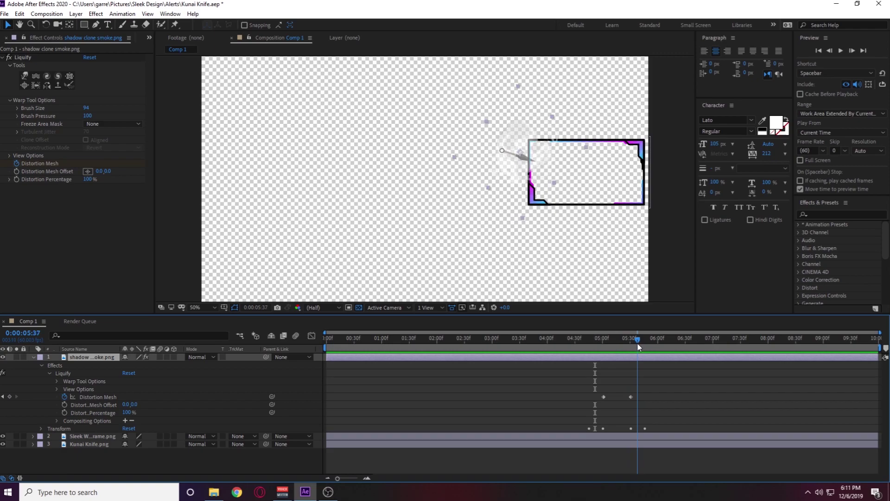
click(25, 76)
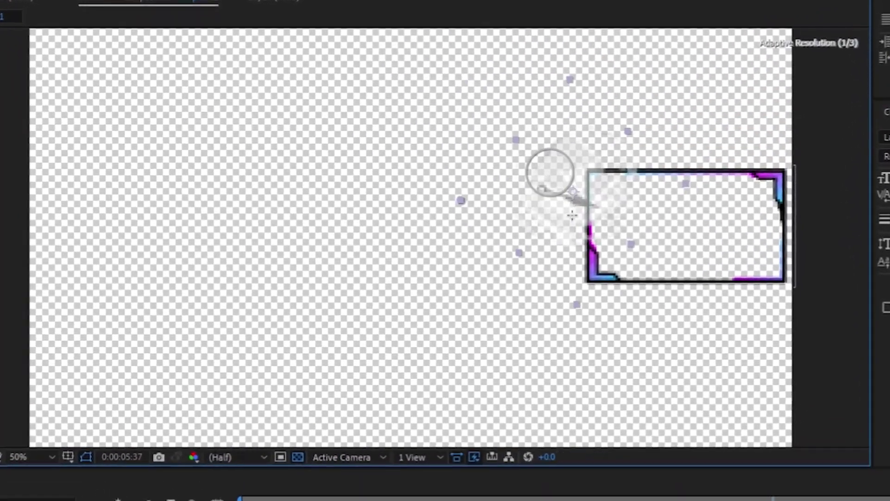
mouse_move(572, 215)
mouse_down()
mouse_move(590, 220)
mouse_move(535, 170)
mouse_move(563, 170)
mouse_move(548, 169)
mouse_move(560, 155)
mouse_move(616, 176)
mouse_up()
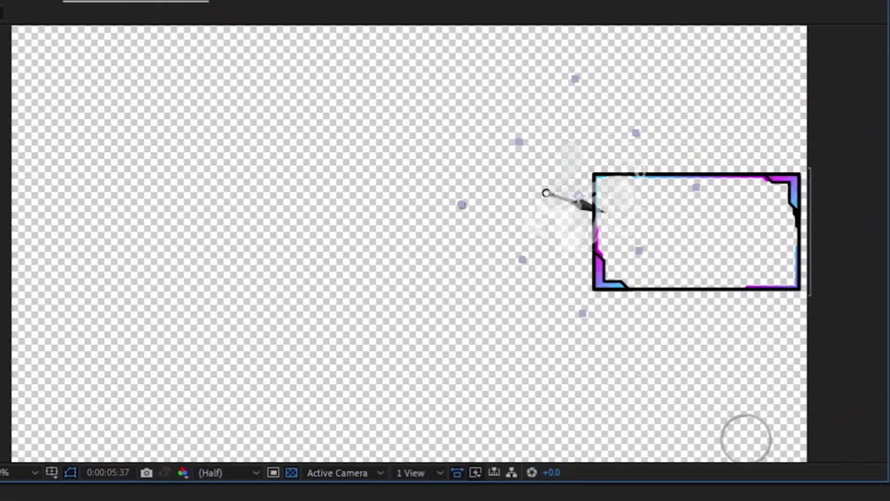
Step frame by frame back to 0:00:05:24 and forward to 0:00:05:32 to examine the smoke's distortion, and return to the Selection tool.
key(Page_Up)
key(Page_Up)
key(Page_Up)
key(Page_Up)
key(Page_Up)
key(Page_Up)
key(Page_Up)
key(Page_Up)
key(Page_Up)
key(Page_Up)
key(Page_Up)
key(Page_Up)
key(Page_Up)
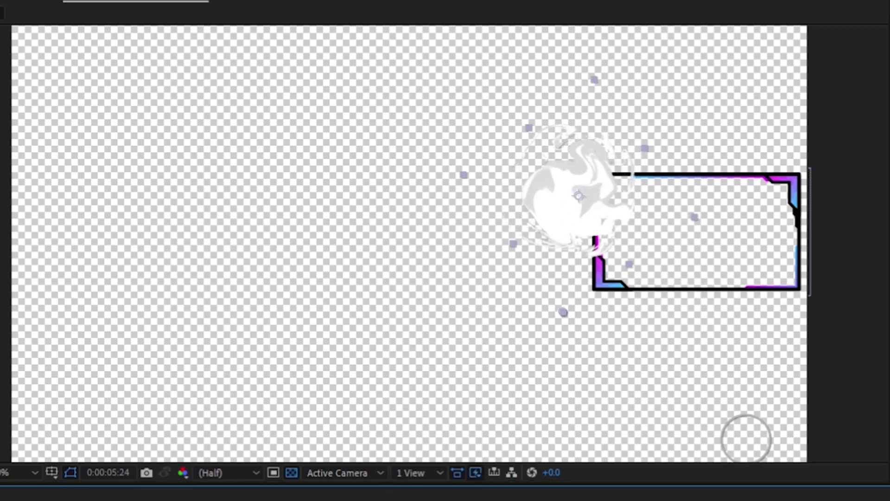
key(Page_Down)
key(Page_Down)
key(Page_Down)
key(Page_Down)
key(Page_Down)
key(Page_Down)
key(Page_Down)
key(Page_Down)
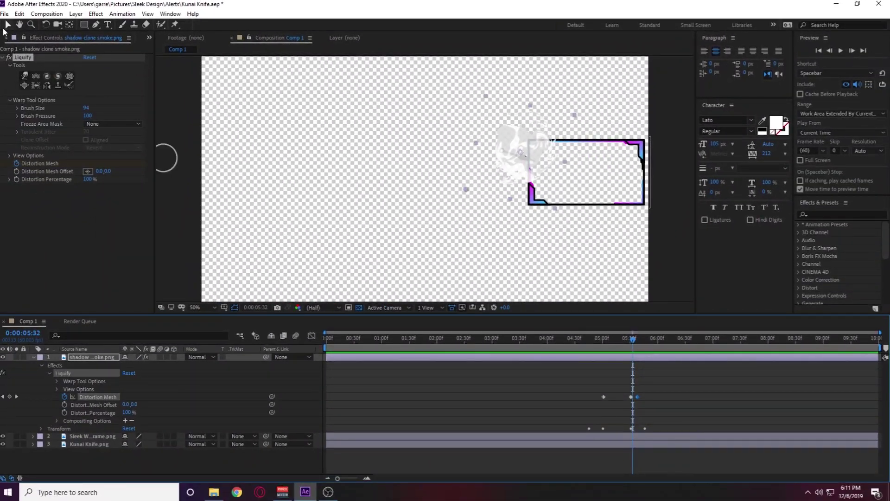
click(8, 25)
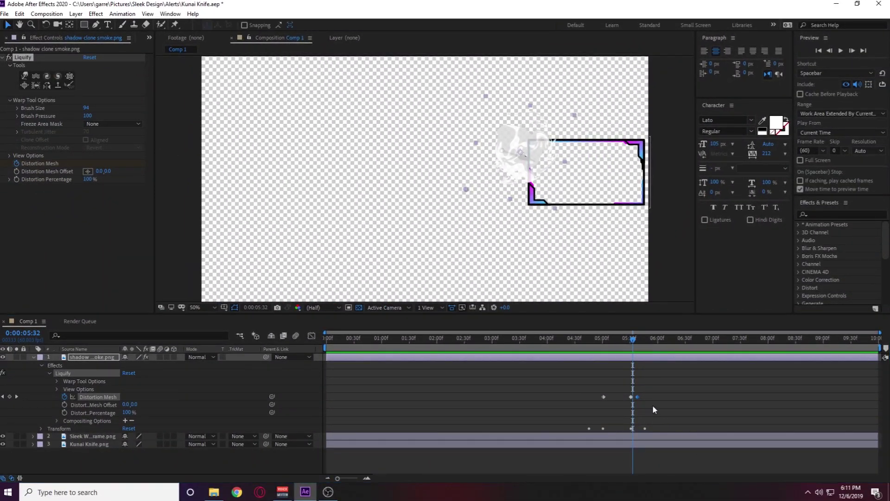
Delay the smoke's last Distortion Mesh keyframe to line up with its final transform keyframe, and preview from the first smoke keyframe.
drag(639, 398, 644, 398)
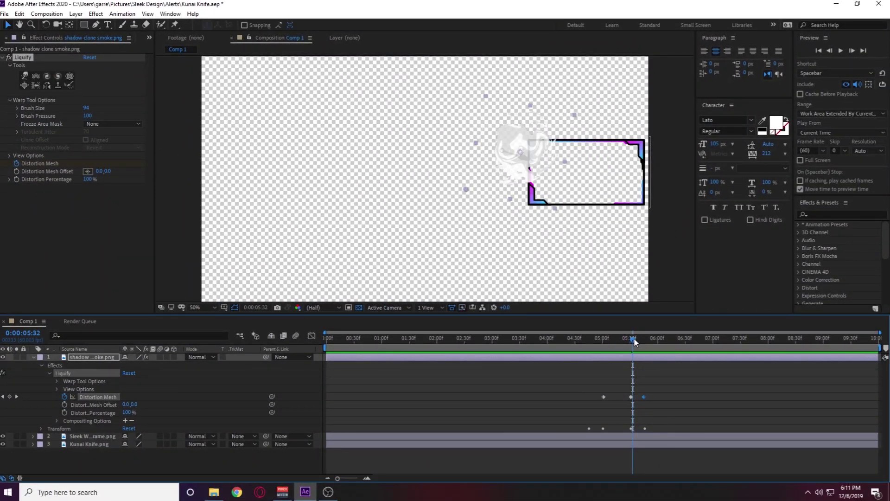
drag(633, 338, 588, 347)
key(space)
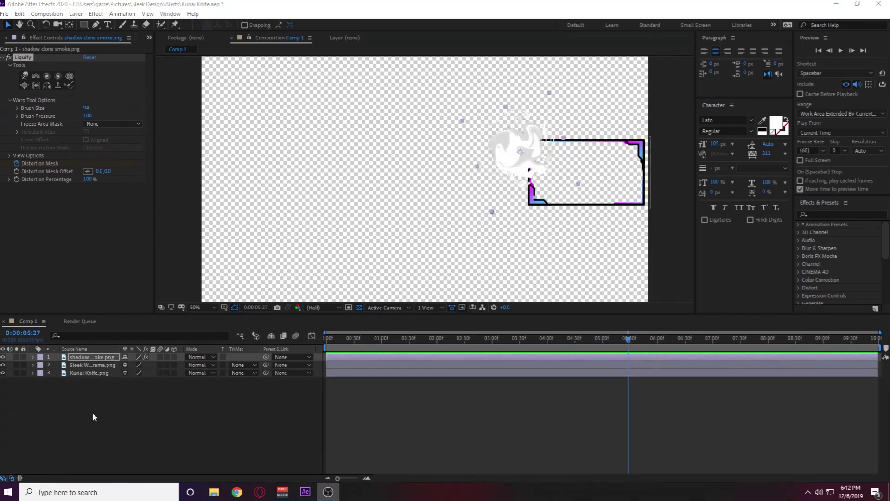
Keyframe the Kunai Knife layer's opacity at 100% at 0:00:05:27 and lower it at 0:00:05:29 so the knife vanishes behind the smoke.
click(33, 373)
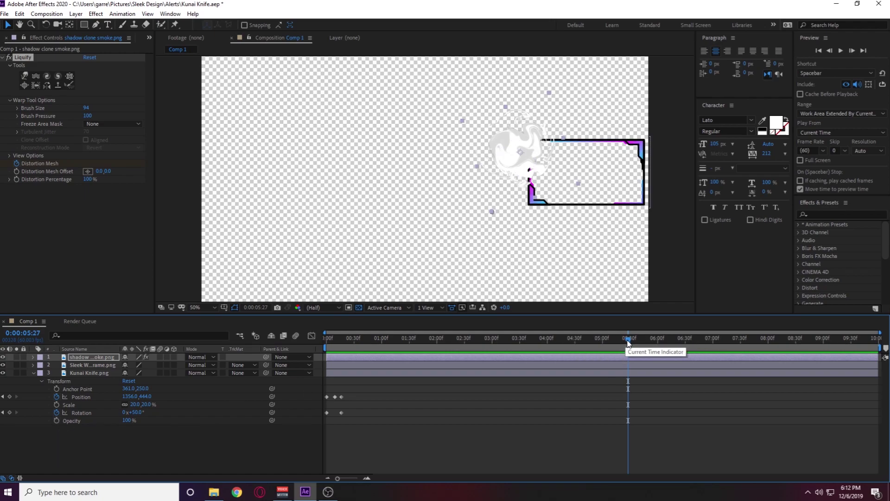
click(57, 420)
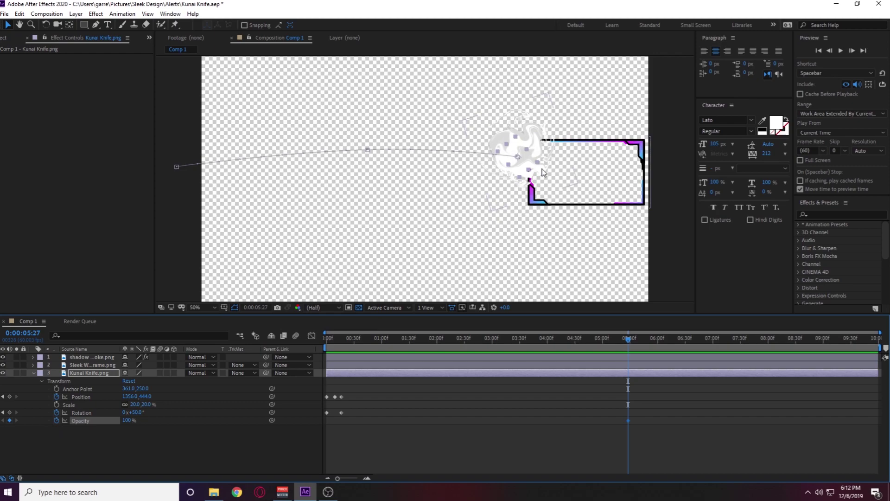
drag(629, 343, 632, 339)
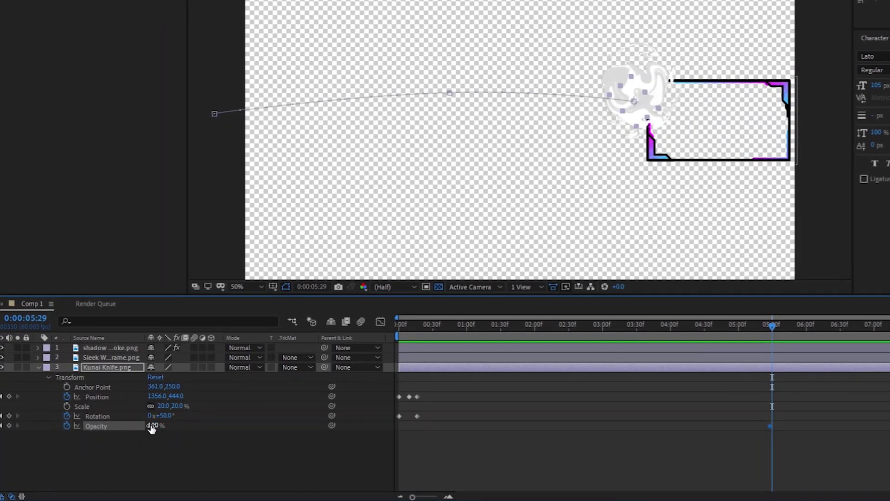
drag(154, 425, 81, 426)
drag(771, 324, 752, 326)
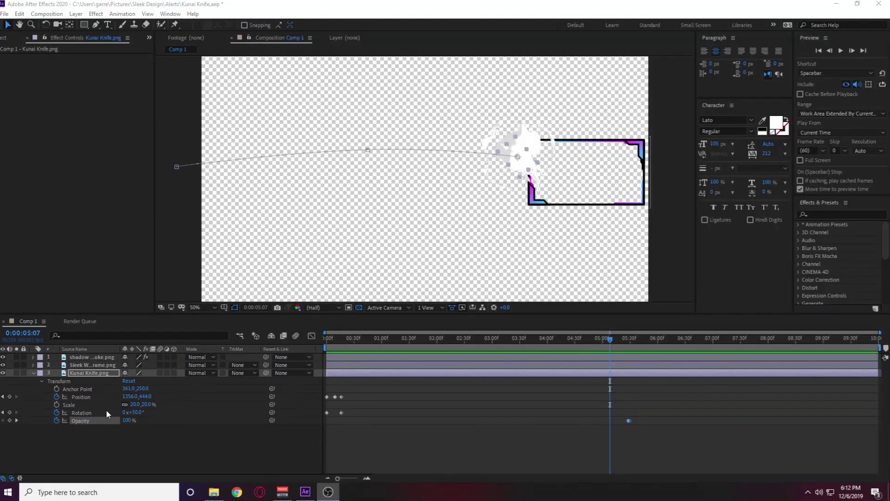
Hide the webcam frame layer and preview the knife and smoke animation from 0:00:00:00.
click(3, 365)
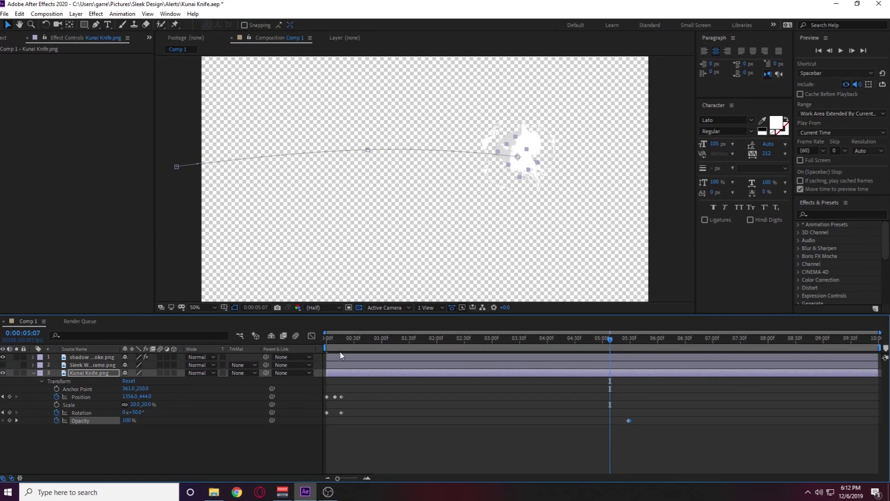
click(329, 338)
key(space)
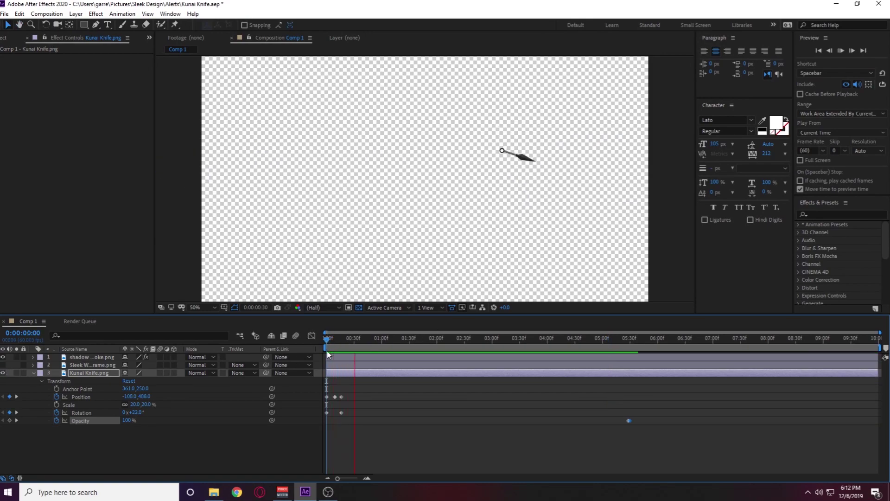
click(327, 338)
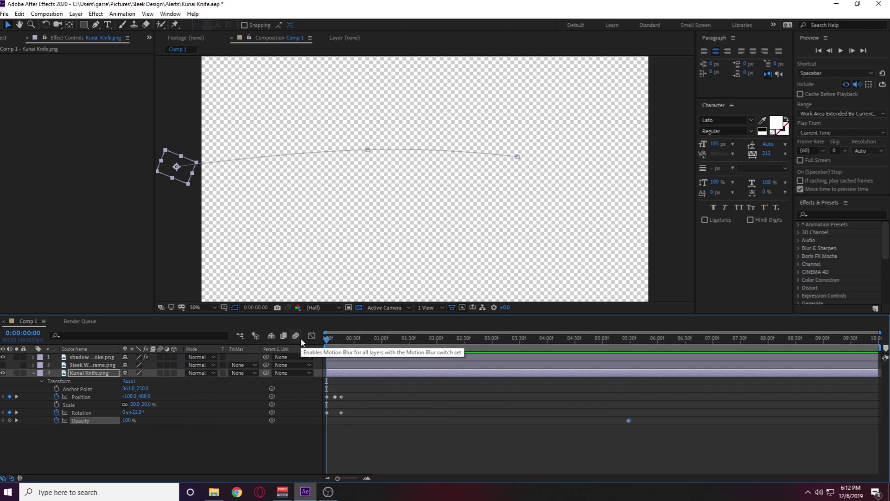
Save the project as Kunai Knife in the Alerts folder, replacing the existing project file.
click(5, 14)
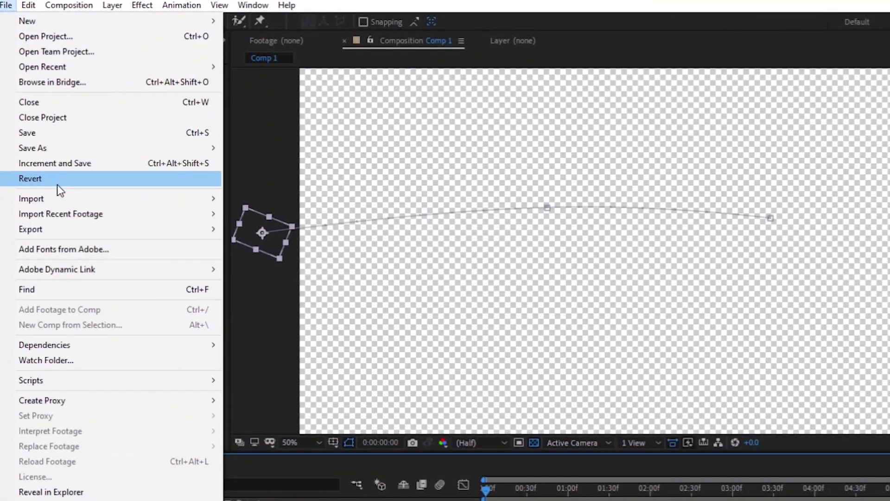
mouse_move(57, 143)
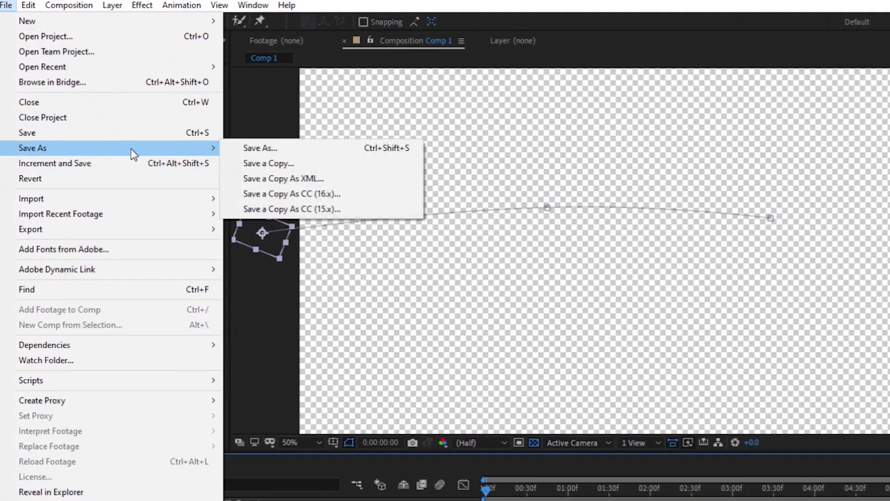
click(277, 153)
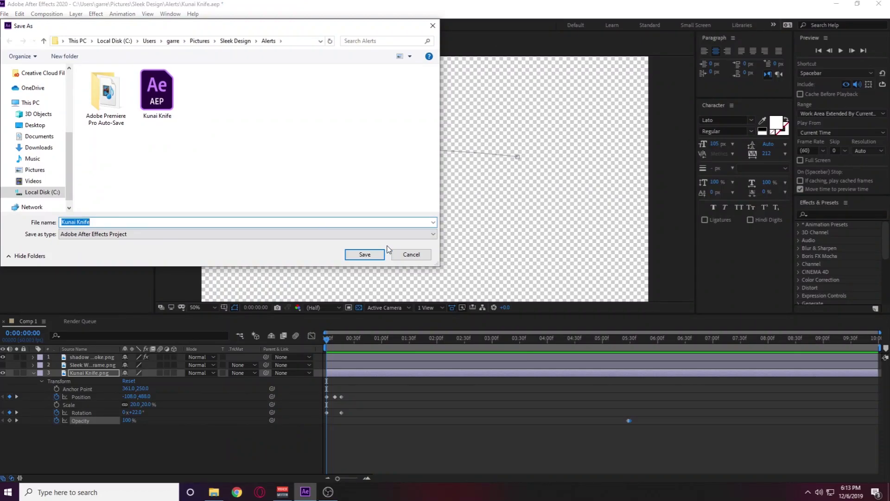
click(370, 253)
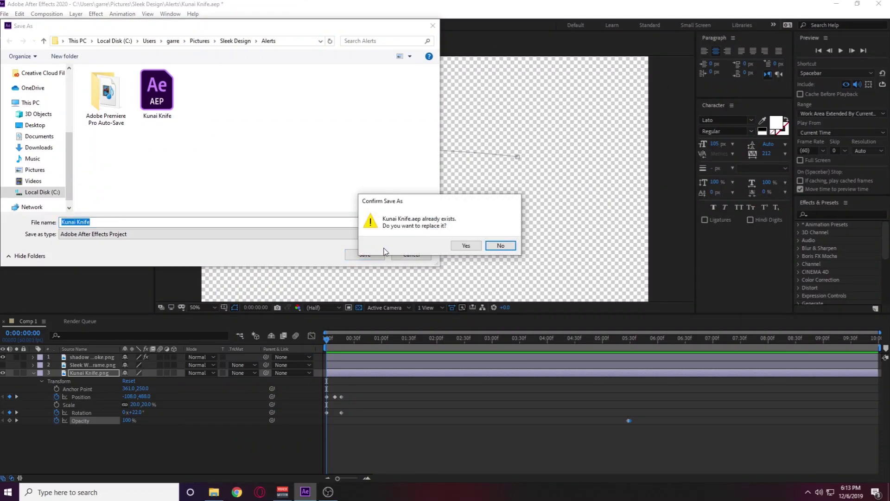
click(465, 245)
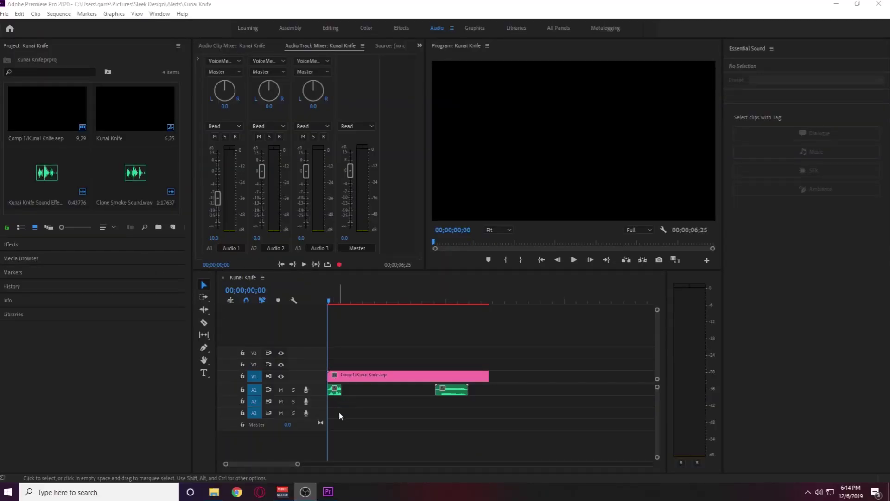
Switch to Premiere Pro, play the smoke portion of the Kunai Knife sequence with its sound effect, and return to the sequence start.
mouse_move(298, 464)
mouse_down()
mouse_move(283, 463)
mouse_move(291, 464)
mouse_up()
click(352, 315)
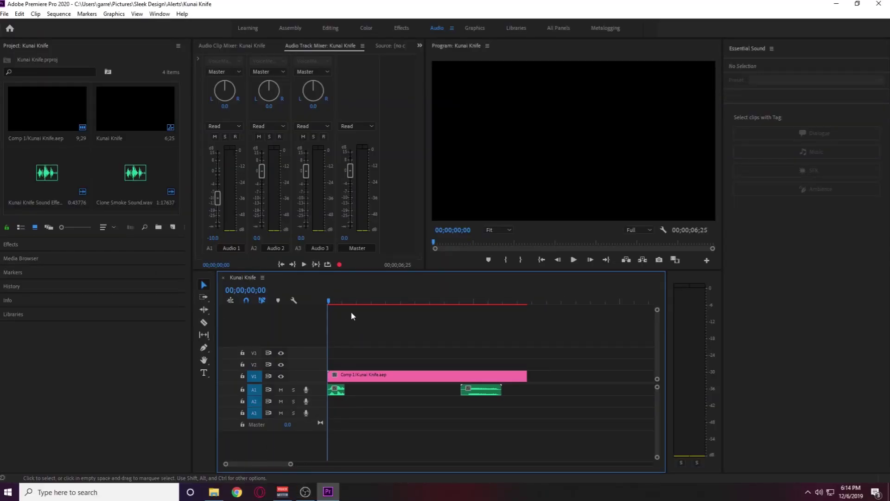
drag(328, 302, 464, 304)
key(space)
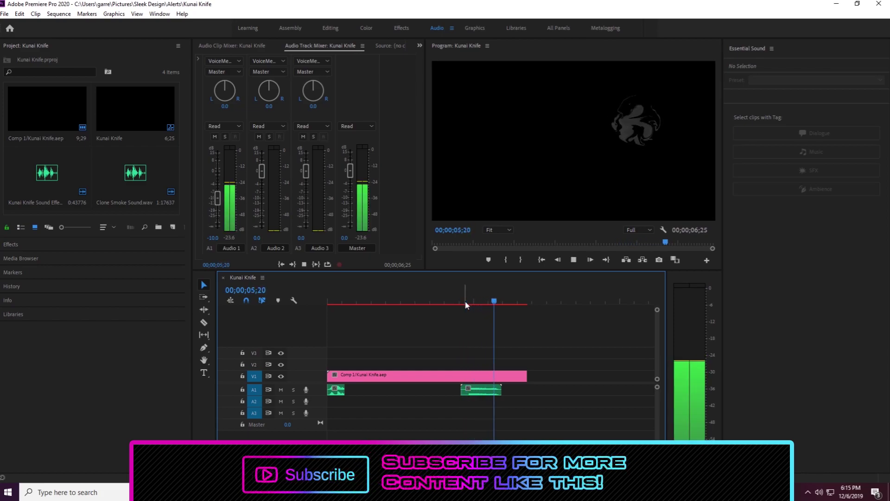
click(466, 304)
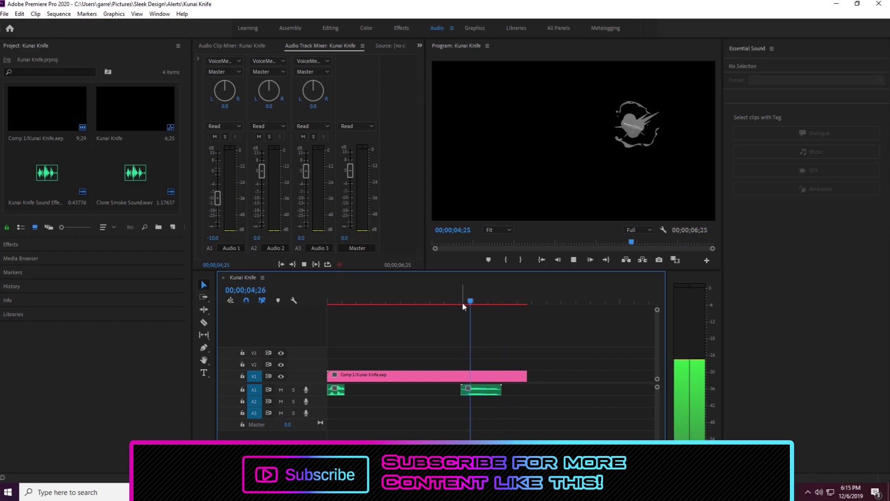
click(328, 302)
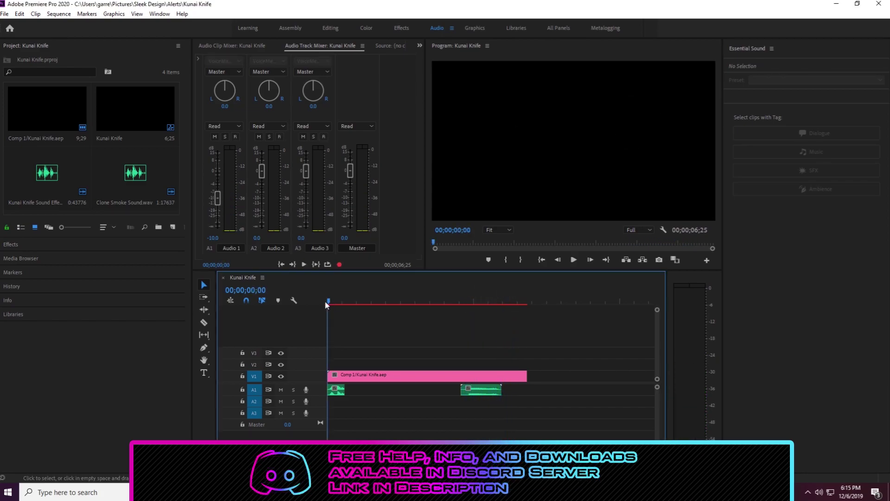
Open the media export settings for the Kunai Knife sequence and choose WebM as the format.
click(5, 14)
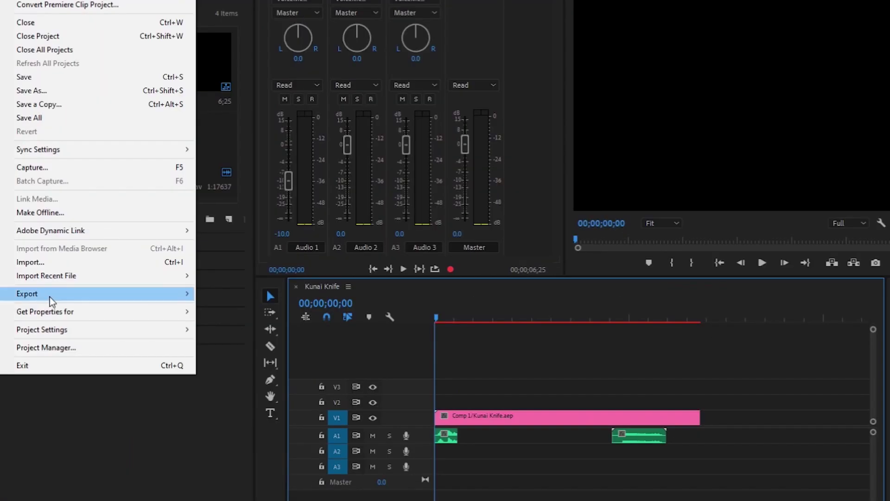
mouse_move(39, 286)
click(226, 294)
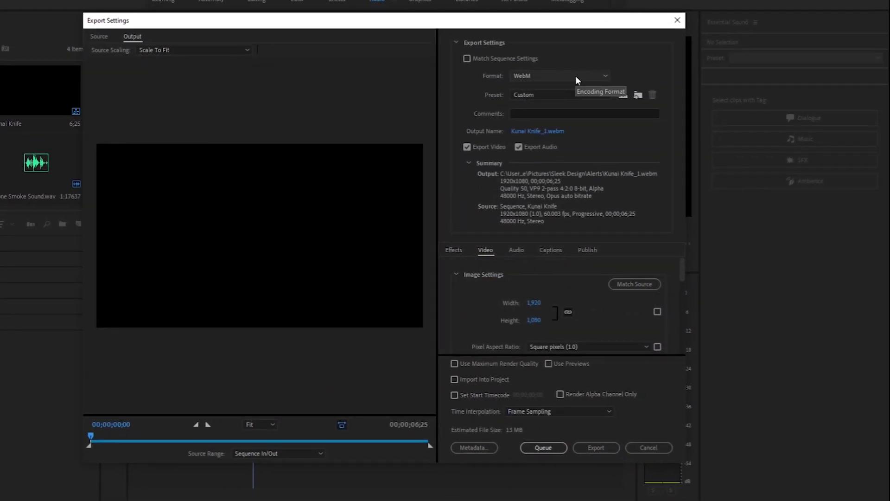
click(576, 76)
click(547, 432)
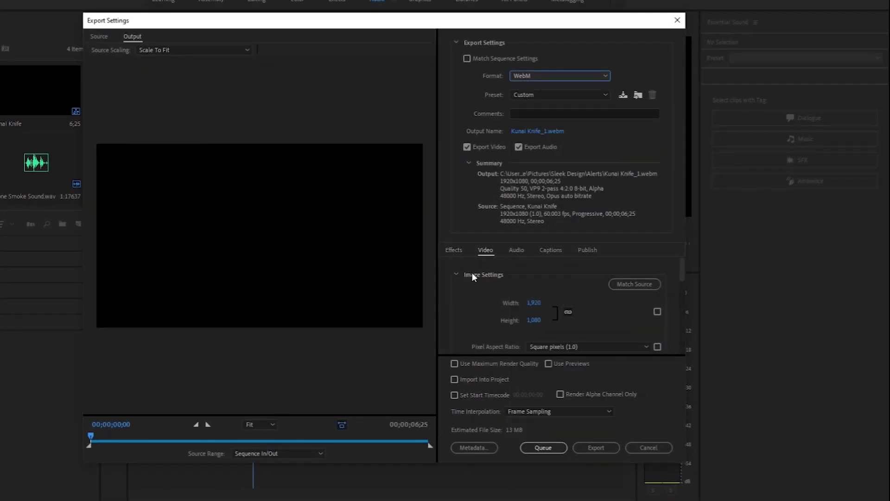
Check that the export settings have audio export and Include Alpha Channel enabled.
click(518, 146)
click(518, 146)
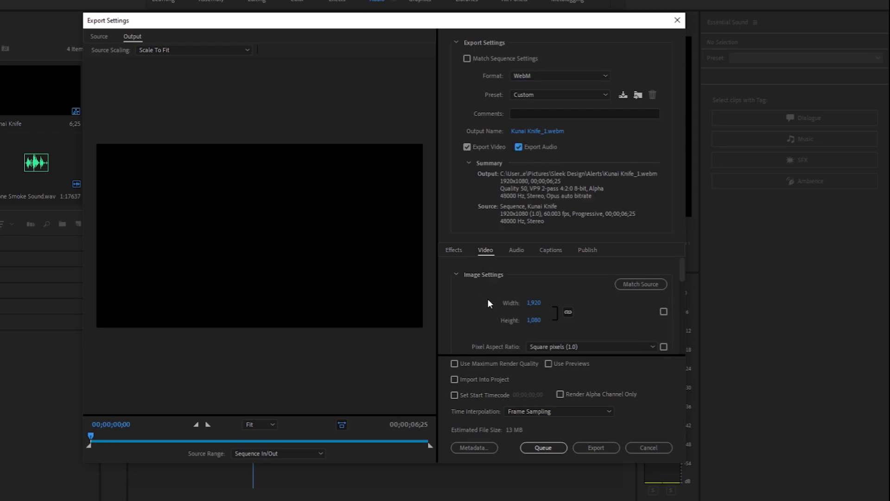
scroll(487, 299, down, 4)
scroll(487, 301, down, 3)
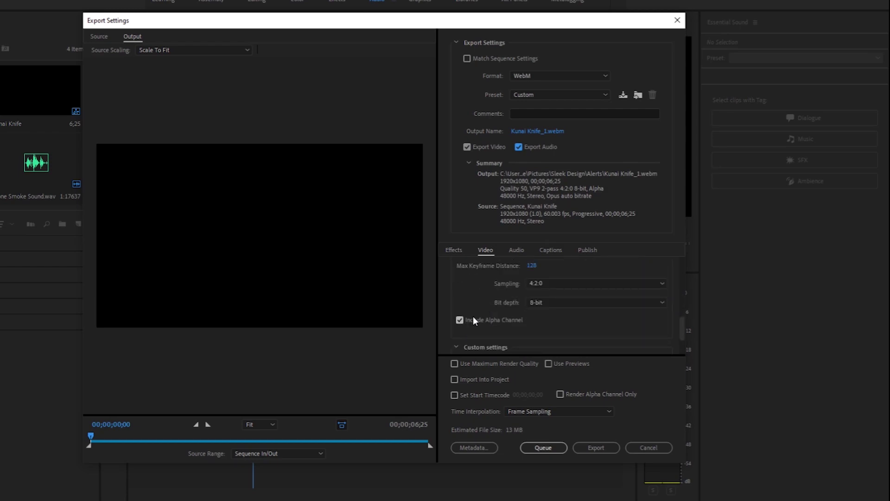
Choose the existing Kunai Knife video's name in the Alerts folder as the WebM export's output name.
click(538, 131)
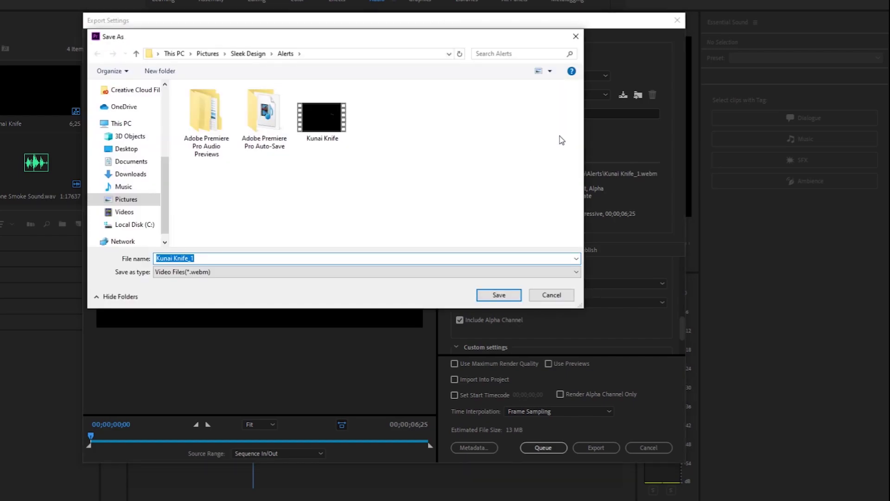
click(336, 126)
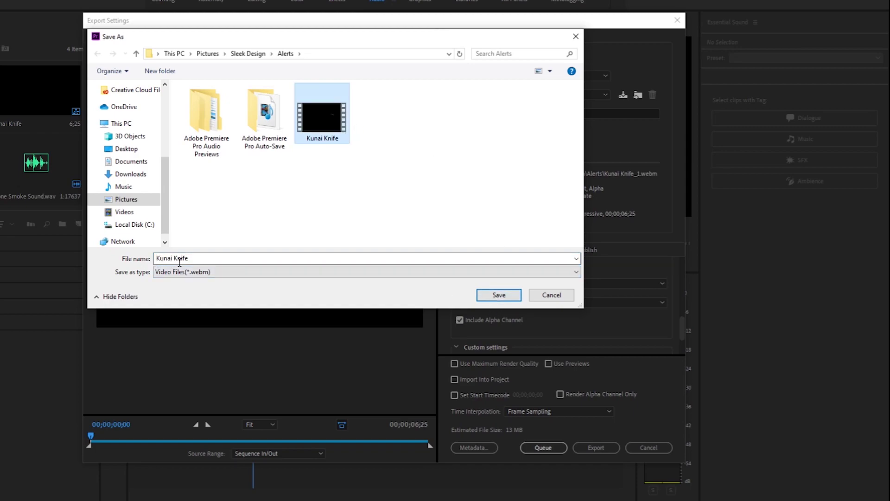
click(497, 295)
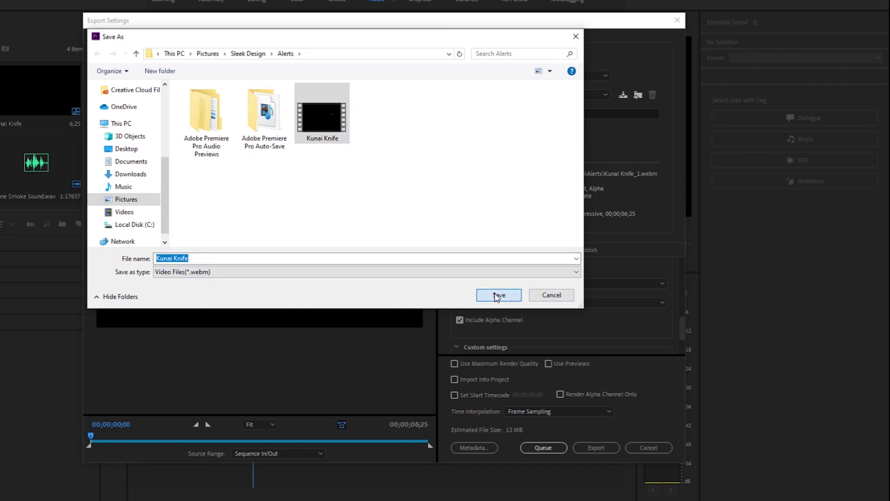
click(397, 189)
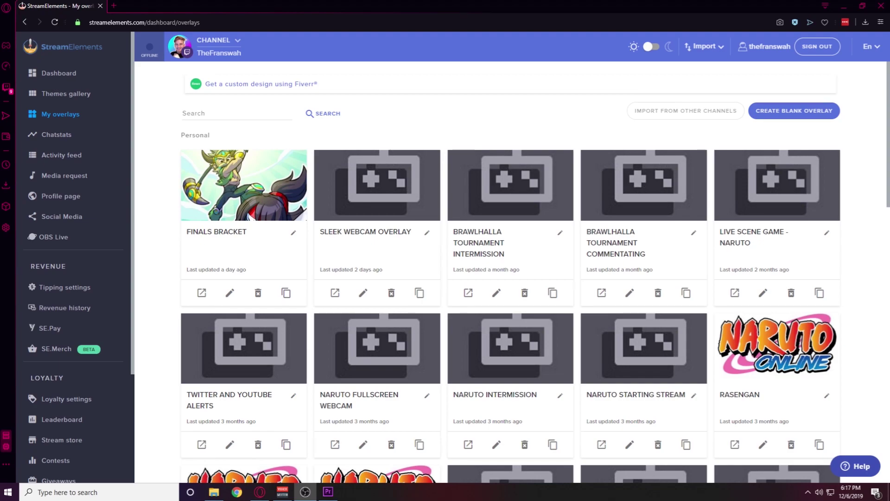
In StreamElements, open the Sleek Webcam Overlay for editing and add a new alert box widget.
click(363, 295)
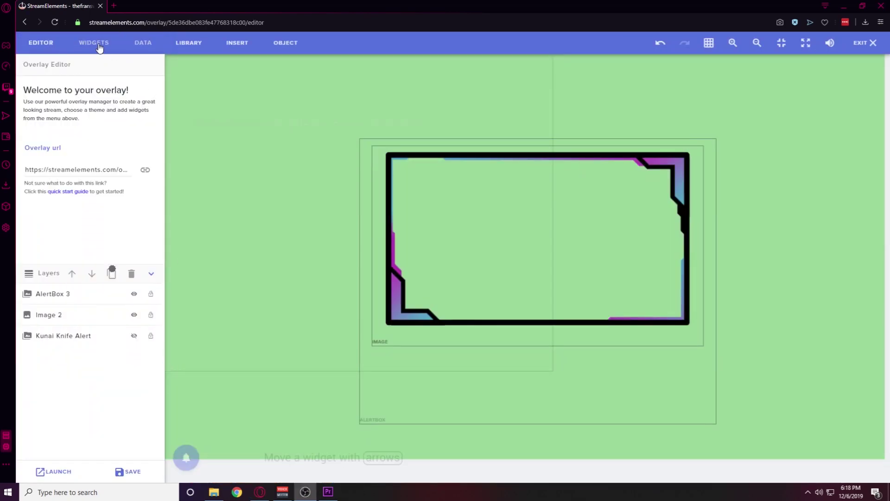
click(94, 44)
click(319, 312)
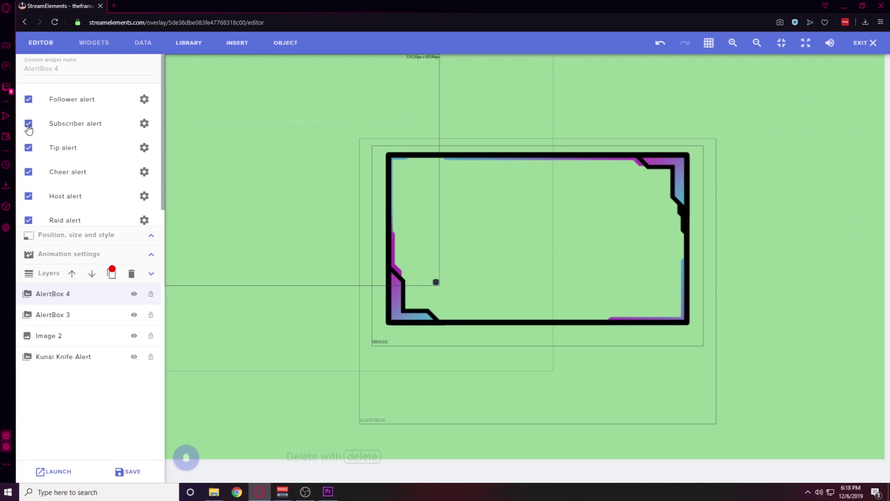
Disable the subscriber, tip, cheer, host and raid alerts in the new alert box, and name the widget Kunai Knife.
click(28, 125)
click(28, 148)
click(29, 174)
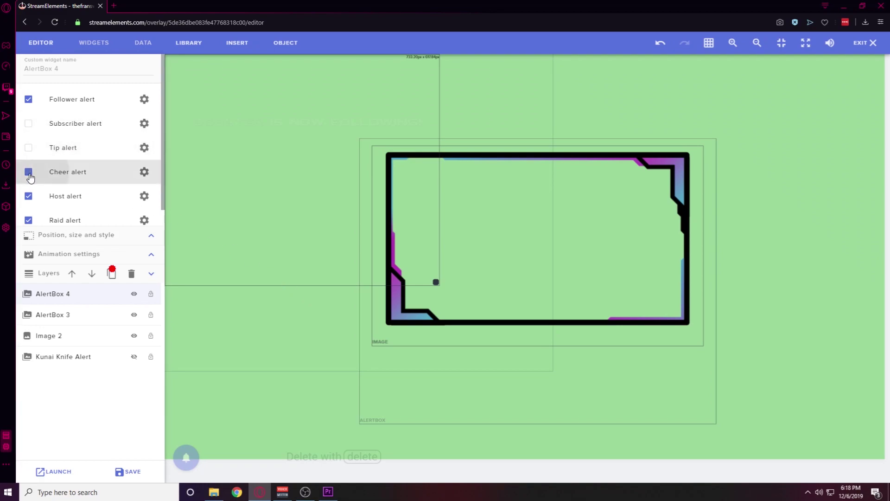
click(28, 196)
click(28, 220)
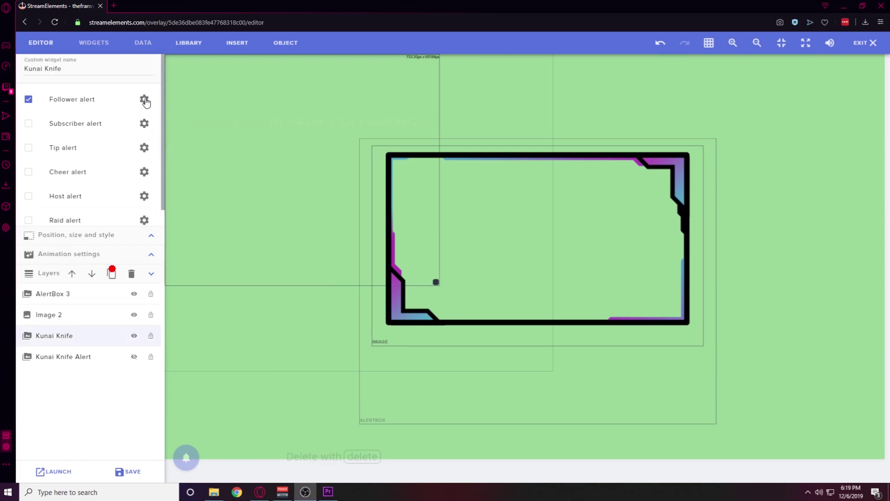
Open the follower alert's advanced settings and clear its default video and default.ogg sound.
click(145, 100)
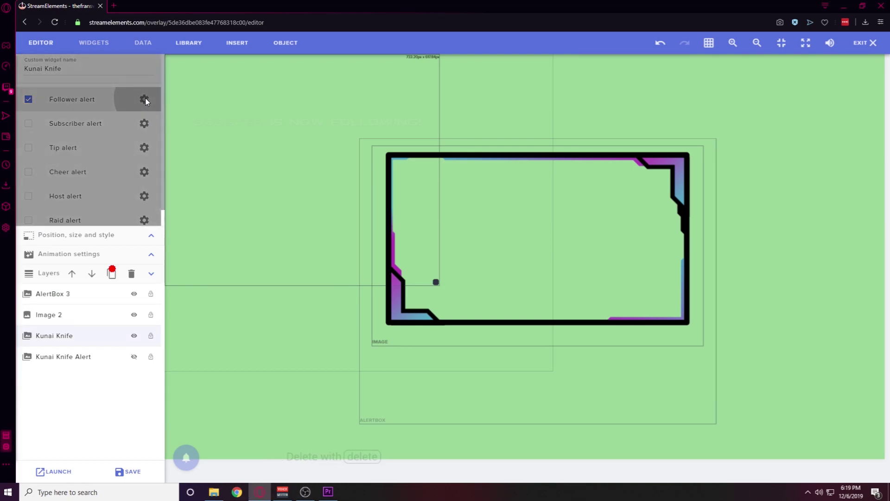
click(73, 113)
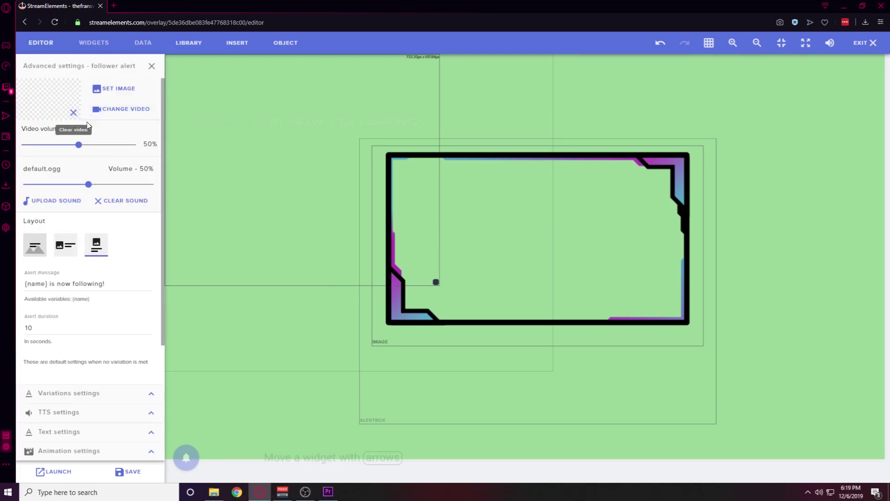
click(116, 202)
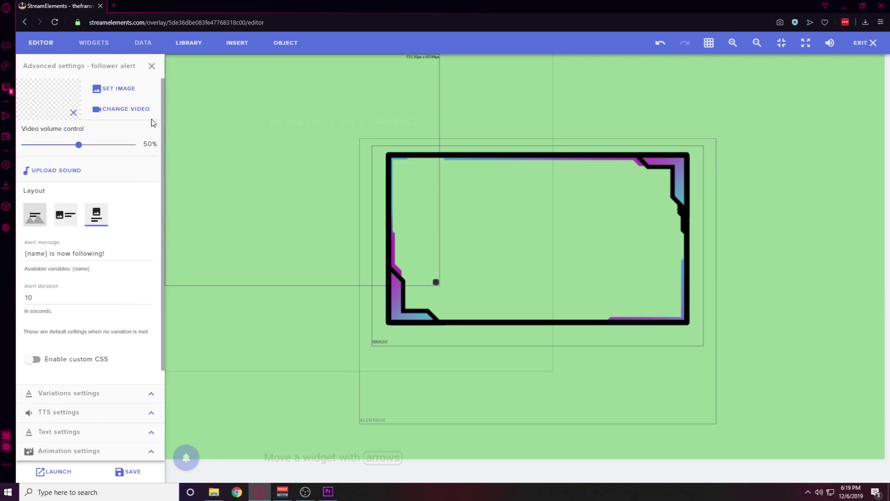
Upload the Kunai Knife video from the Alerts folder as the follower alert's video.
click(138, 111)
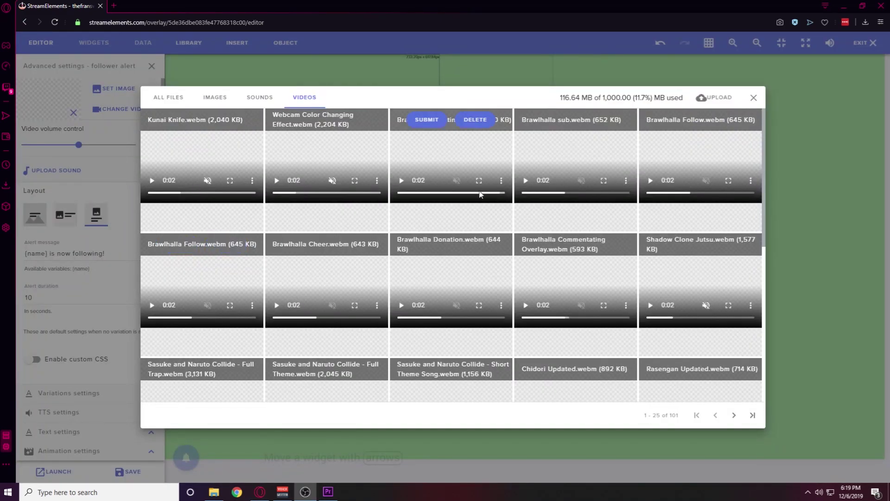
click(711, 99)
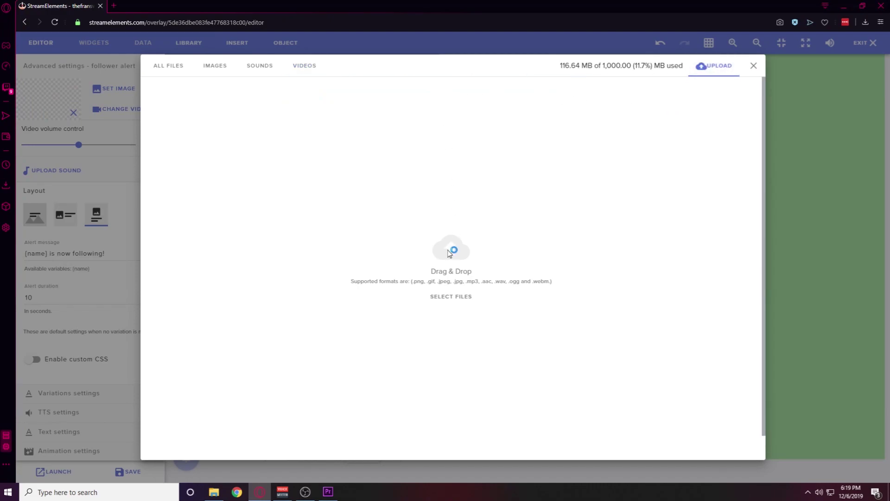
click(452, 250)
click(255, 81)
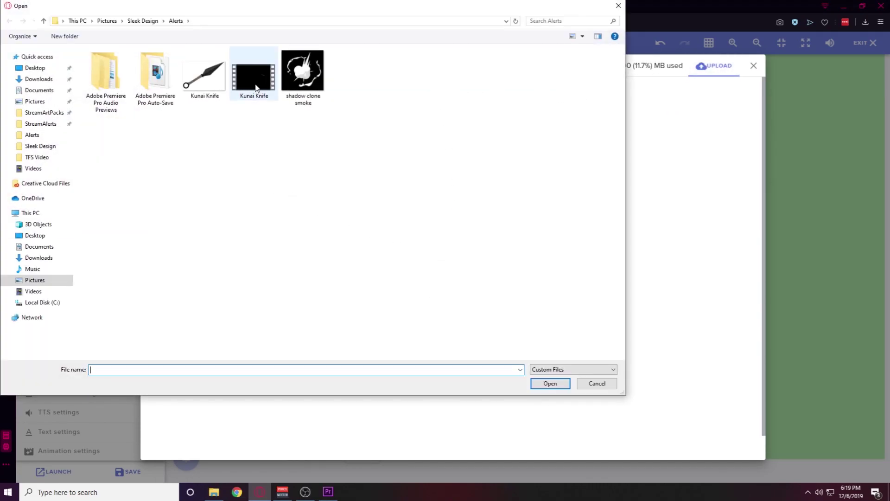
click(550, 383)
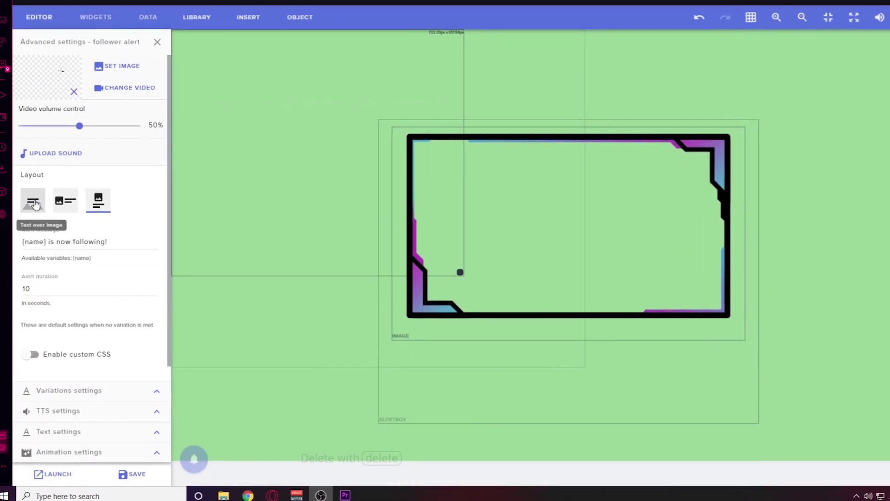
Give the follower alert the text-over-image layout and enable the custom font Plateia for its text.
click(38, 214)
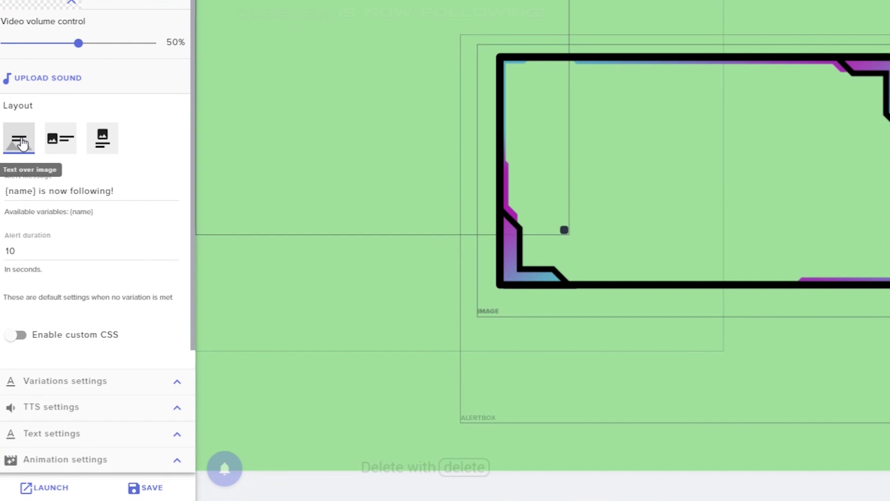
scroll(113, 308, down, 1)
click(176, 433)
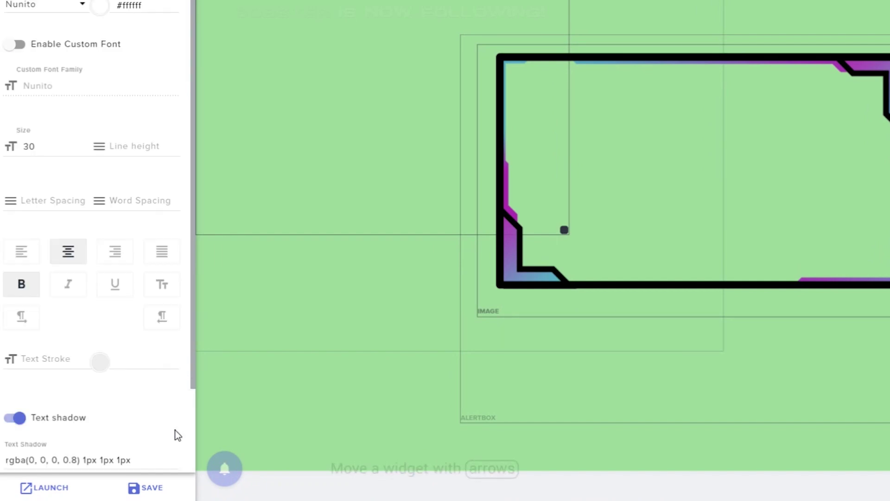
click(15, 44)
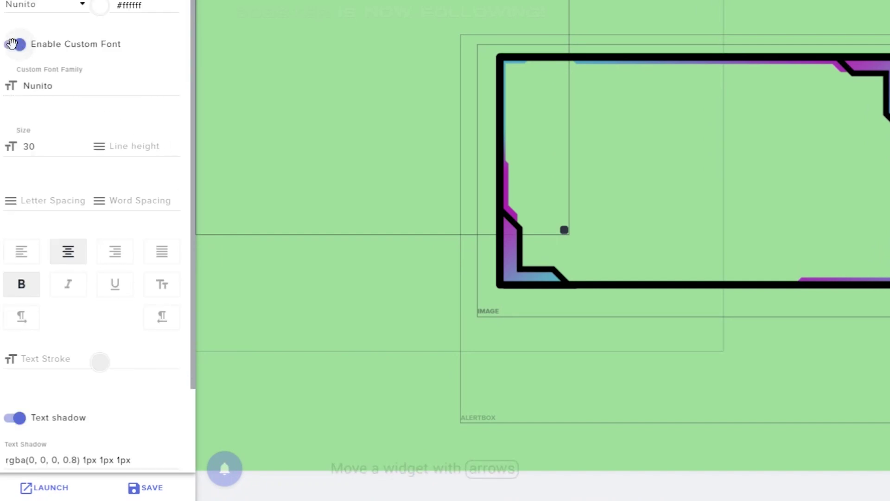
drag(61, 87, 13, 91)
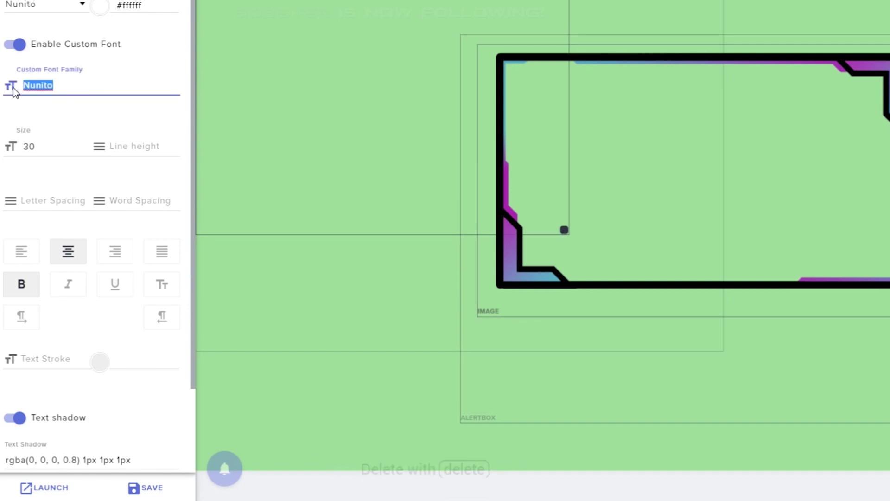
text(Plateia)
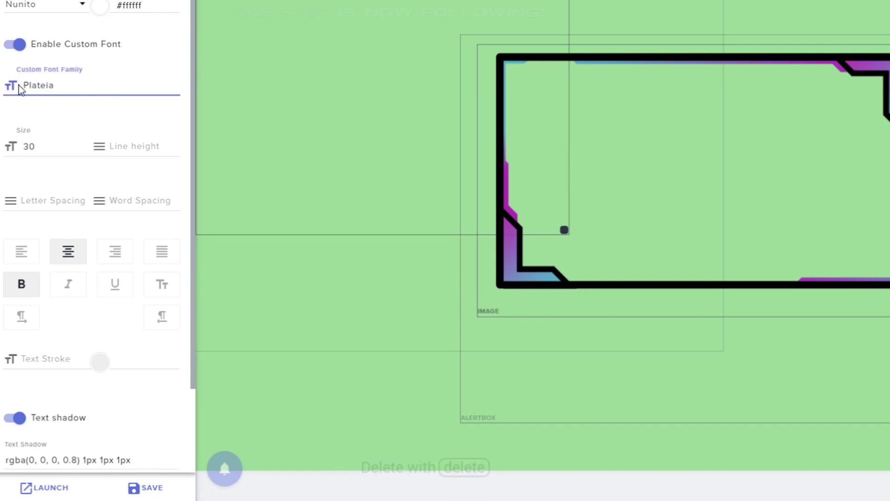
click(58, 116)
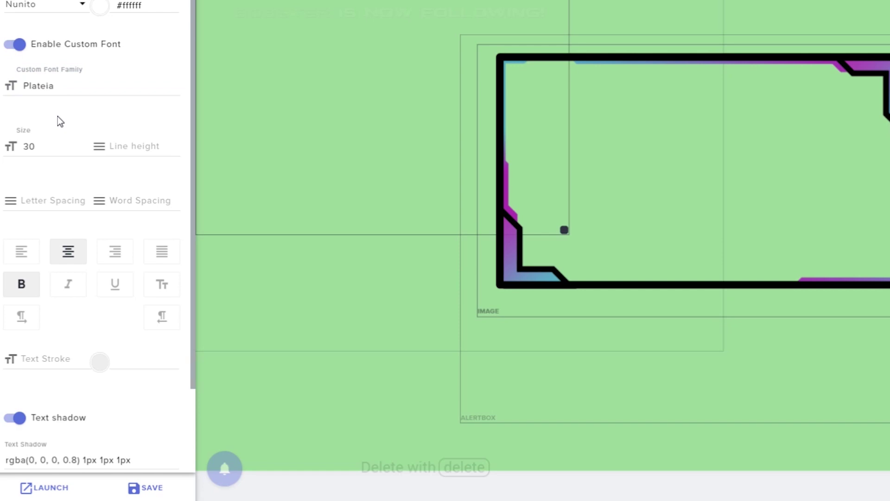
Open the top margin in the follower alert's advanced text settings.
click(115, 89)
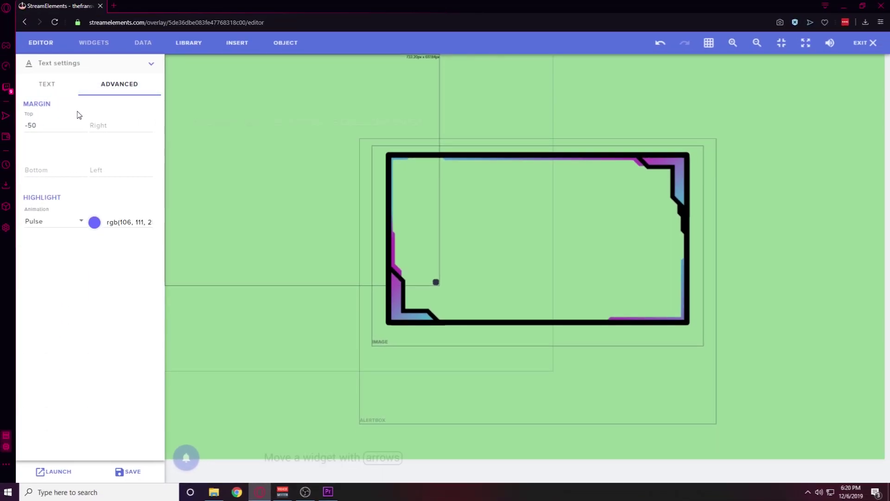
click(49, 126)
key(Escape)
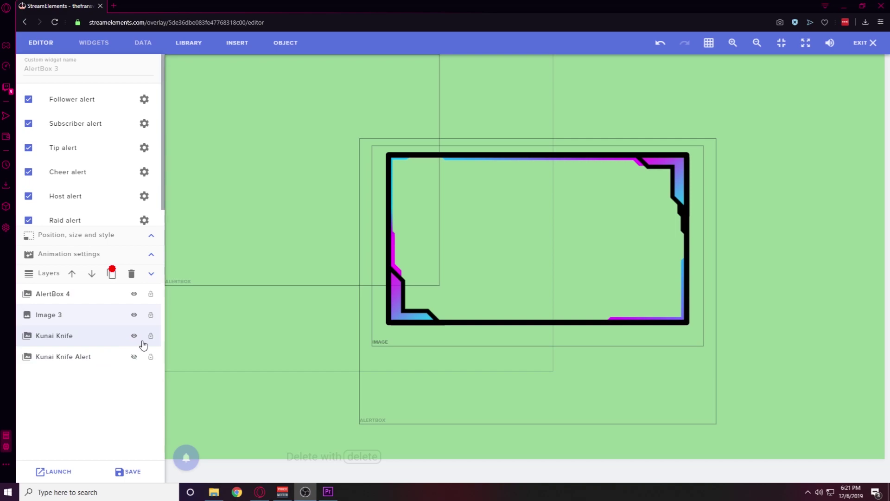
Lock the Image 3, AlertBox 4 and Kunai Knife Alert layers.
click(150, 315)
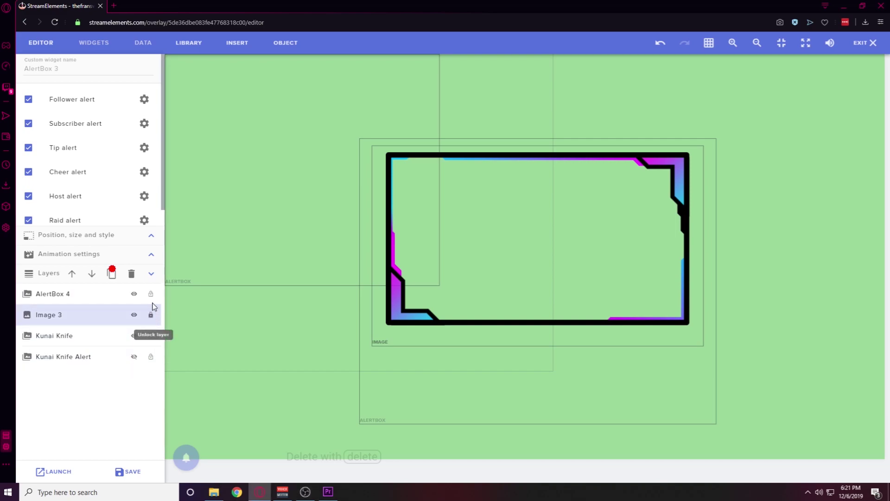
click(151, 294)
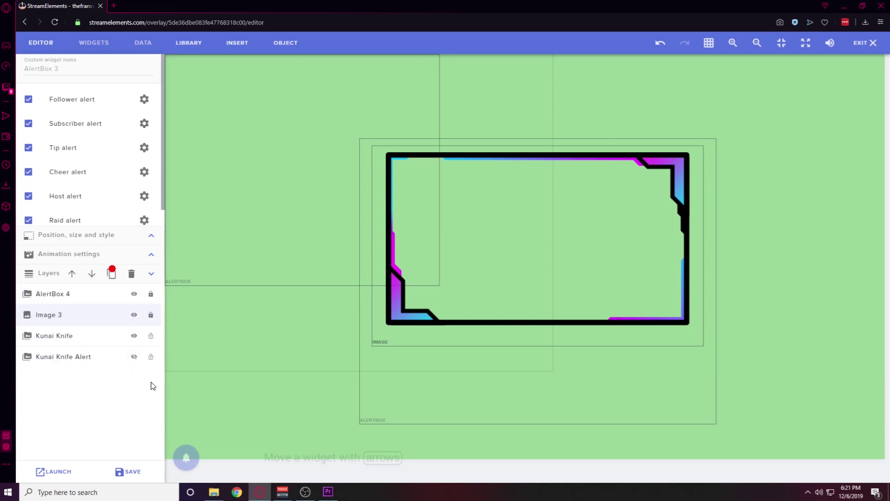
click(150, 356)
Enlarge the Kunai Knife alert box to cover most of the webcam frame, and delete the Kunai Knife Alert layer.
drag(440, 285, 673, 392)
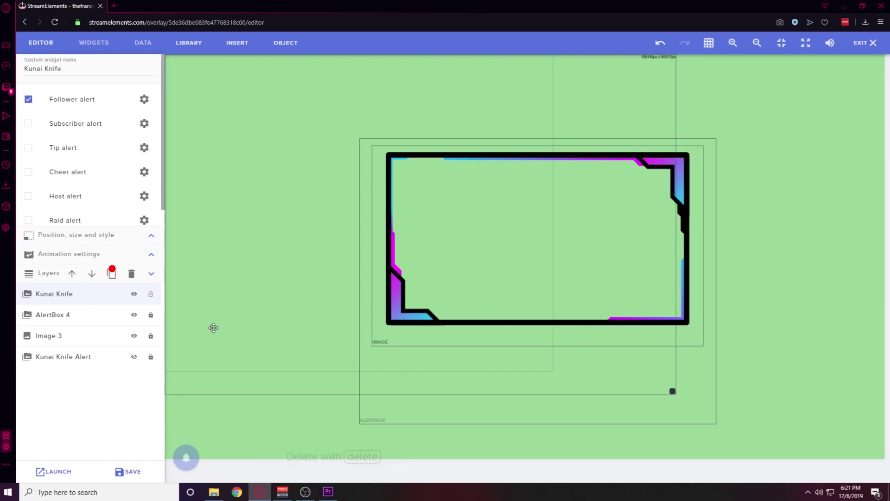
click(103, 363)
key(Delete)
Preview the alert with an emulated follower event, and shift the Kunai Knife box left and enlarge it so the knife meets the webcam frame.
mouse_move(186, 457)
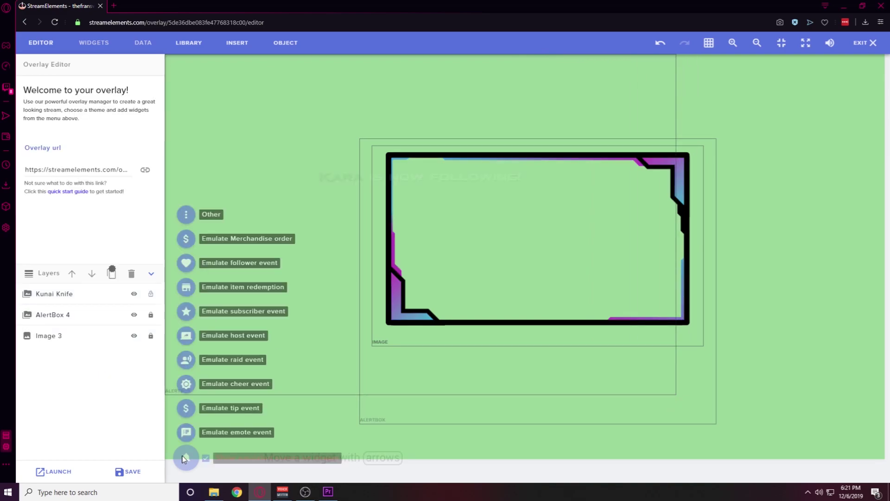
click(186, 263)
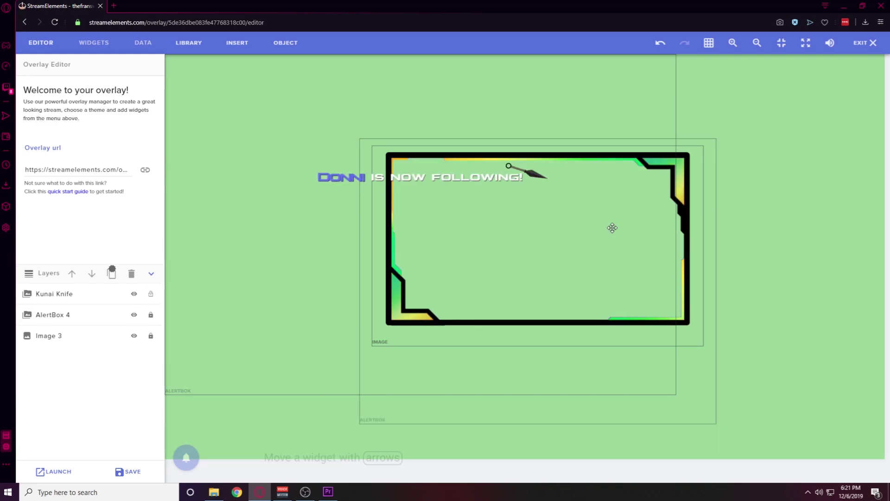
click(520, 230)
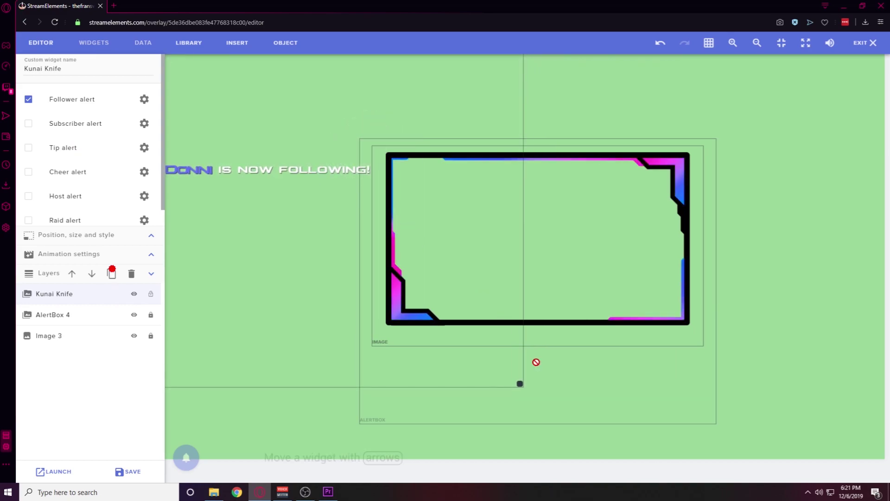
drag(519, 382, 578, 408)
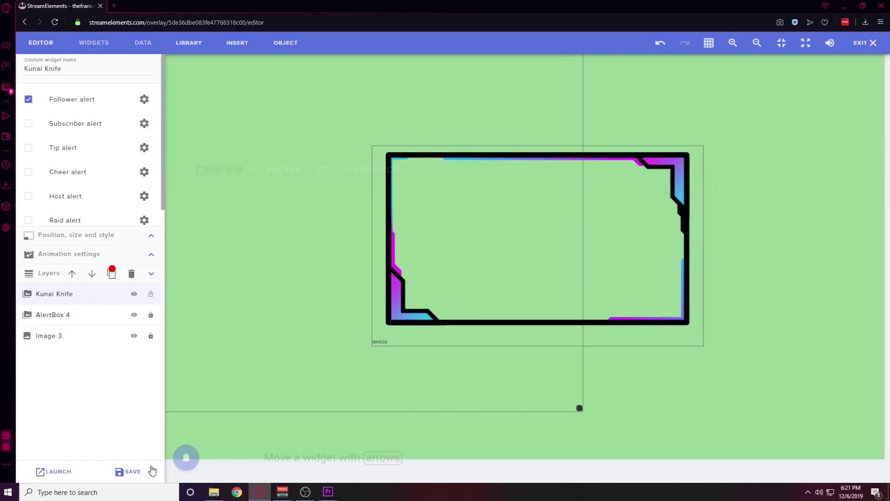
Emulate another follower event and move the Kunai Knife alert box slightly up and left against the webcam frame.
click(186, 458)
click(186, 262)
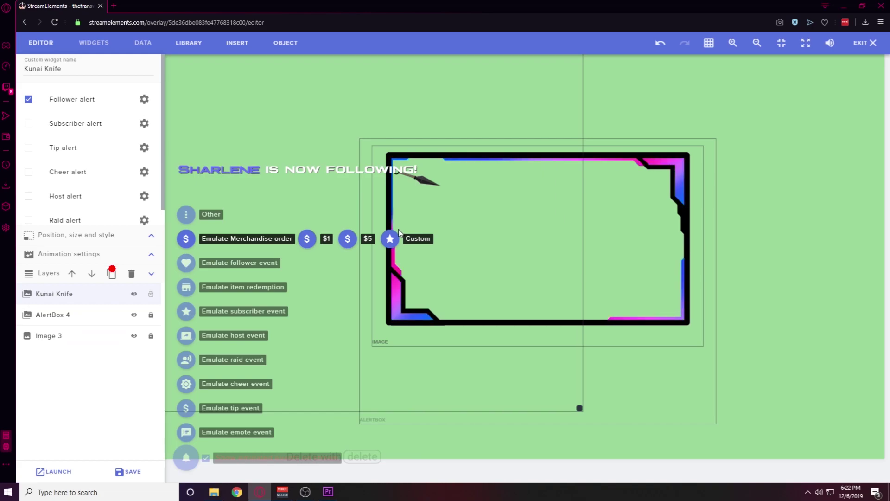
drag(525, 204, 484, 199)
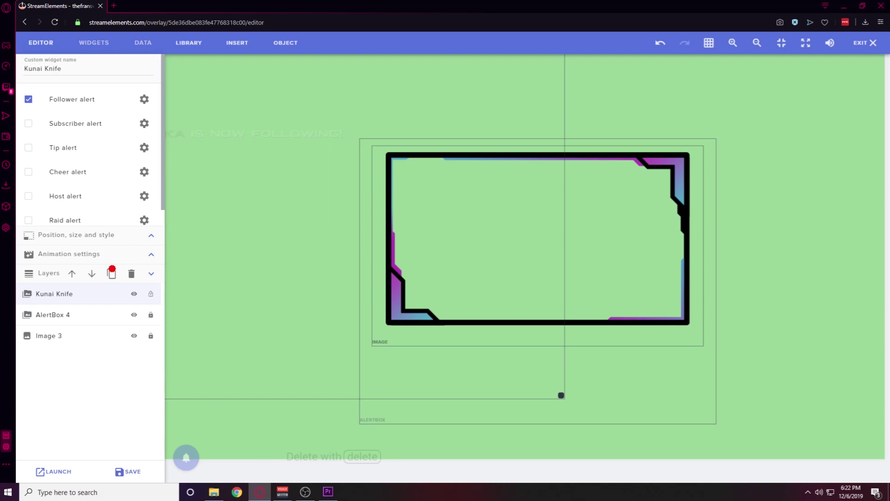
key(alt+Tab)
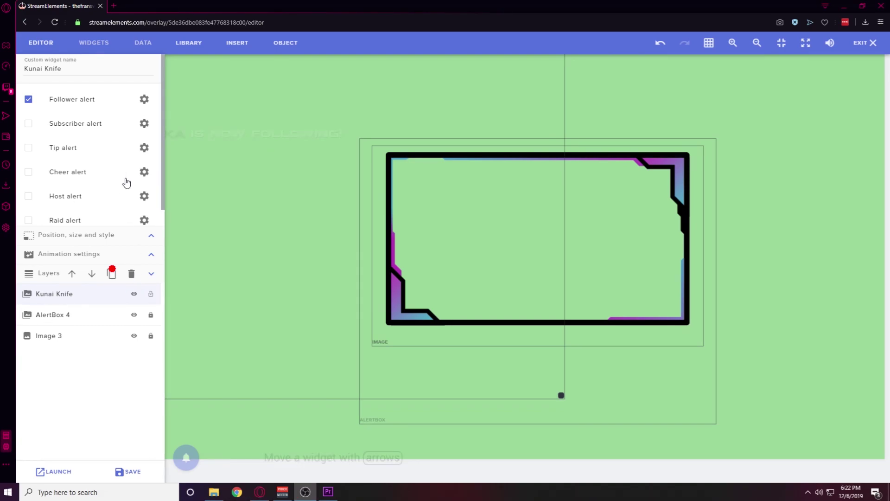
Set the follower alert text's top margin to 280 and its left margin to 500.
click(144, 100)
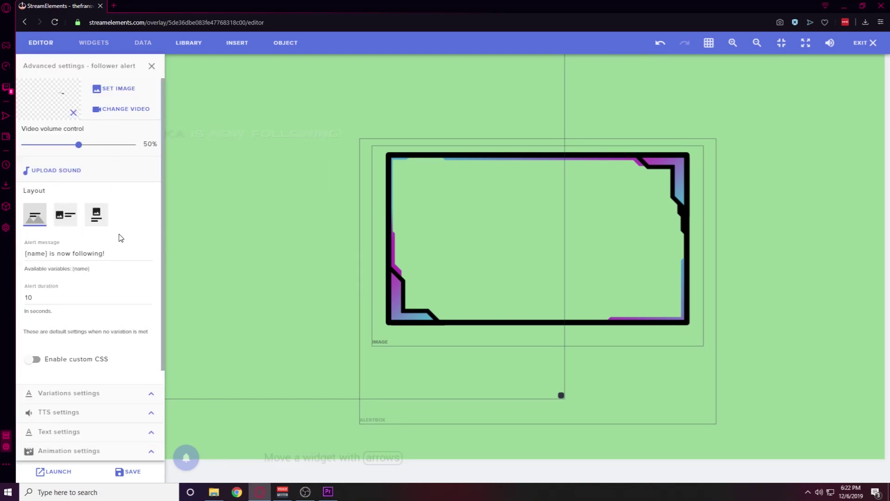
click(152, 435)
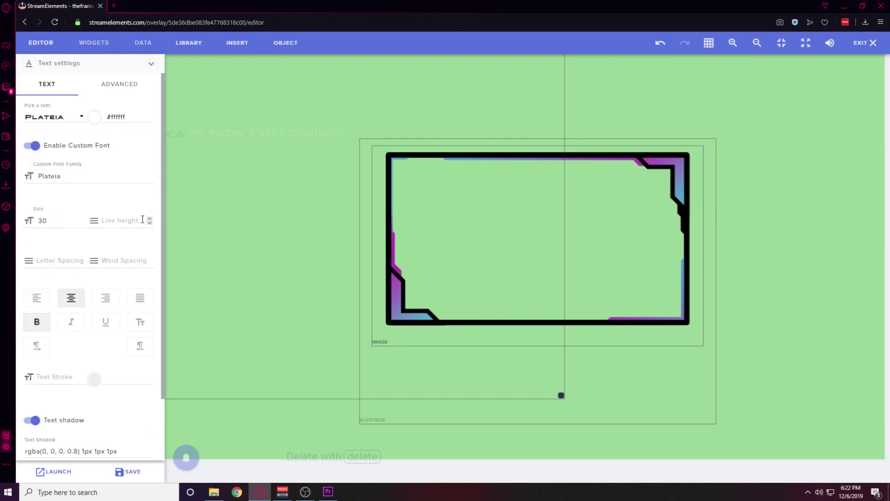
click(120, 85)
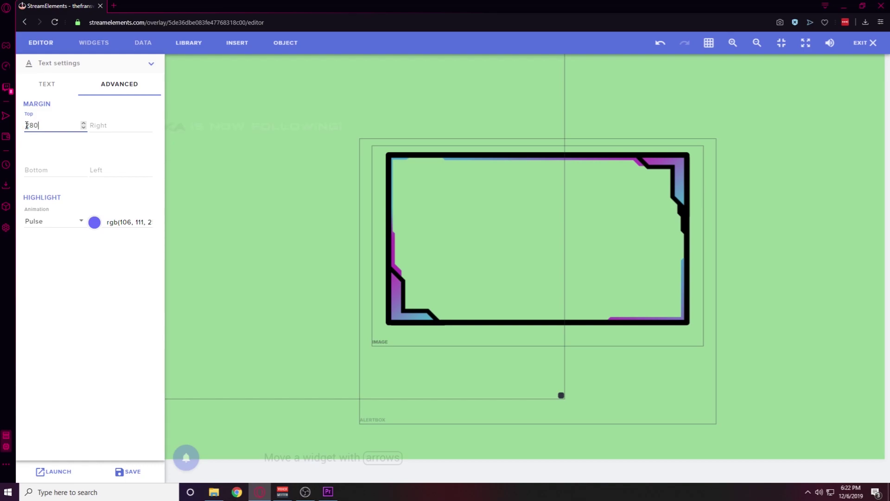
click(103, 170)
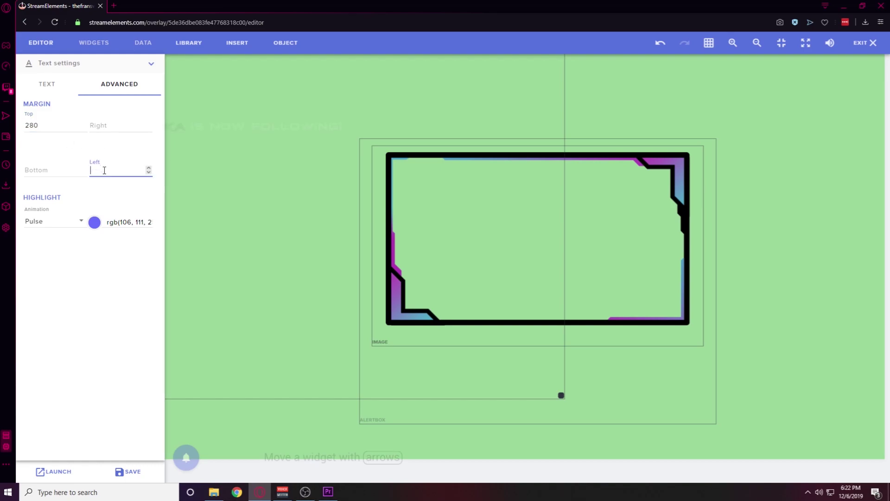
text(500)
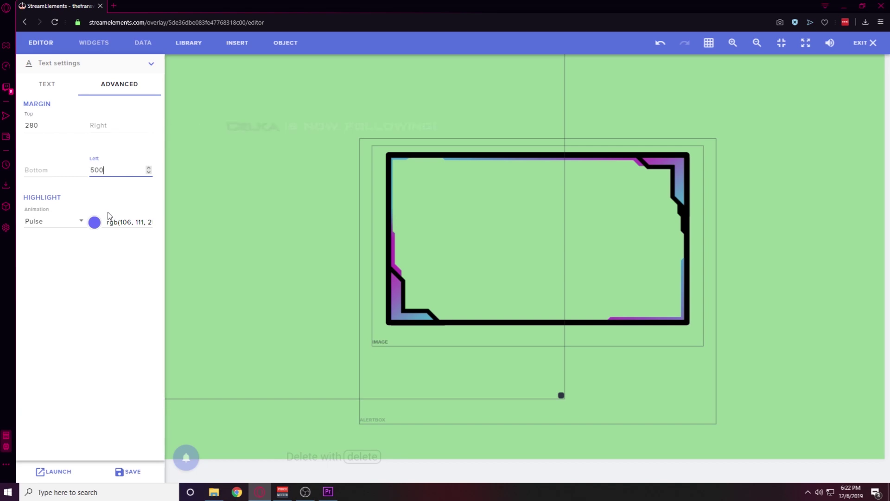
Set the follower alert text's left margin to 700 and save the overlay.
click(102, 299)
key(Left)
key(Left)
click(115, 291)
click(132, 471)
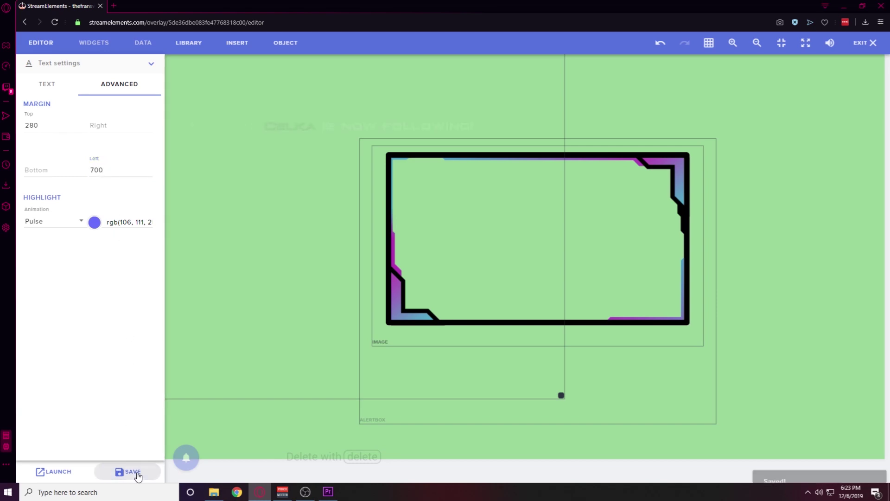
Preview the alert with an emulated follower event, and review the text highlight's animation and color options.
mouse_move(184, 461)
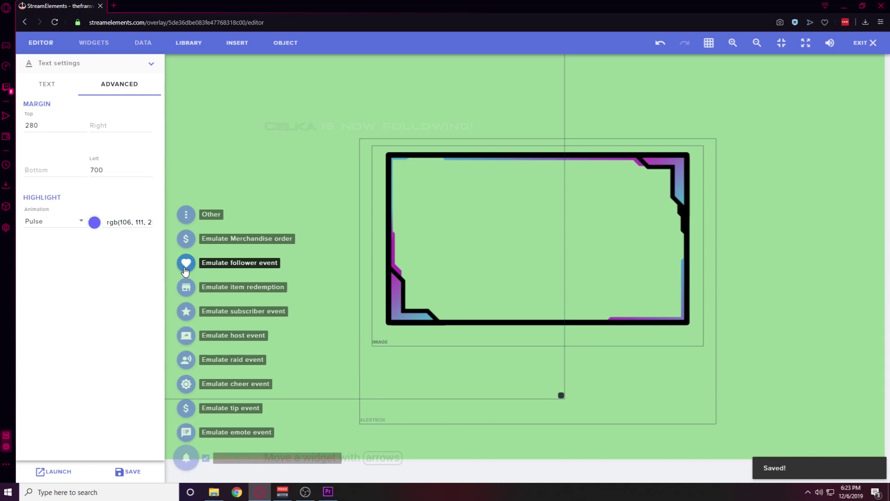
mouse_move(365, 425)
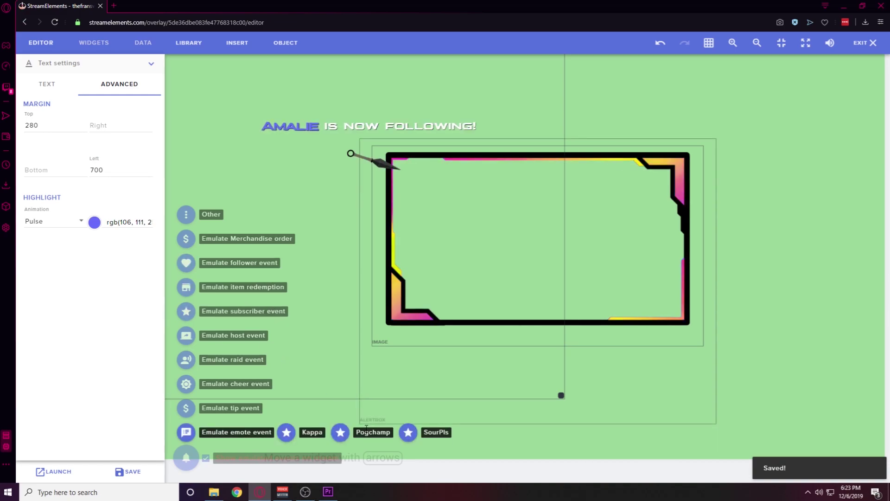
click(71, 228)
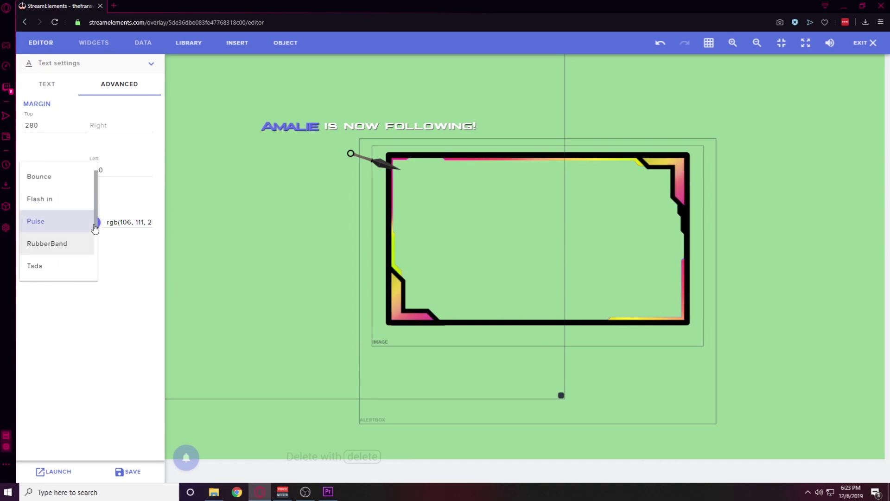
click(71, 227)
click(94, 223)
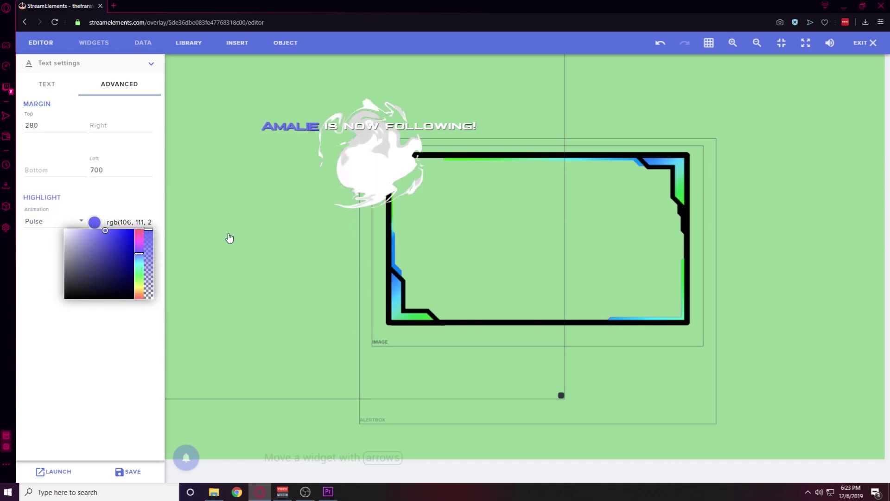
Change the follower alert text's highlight color to a fully saturated bright blue and save the overlay.
click(140, 254)
drag(140, 257, 139, 263)
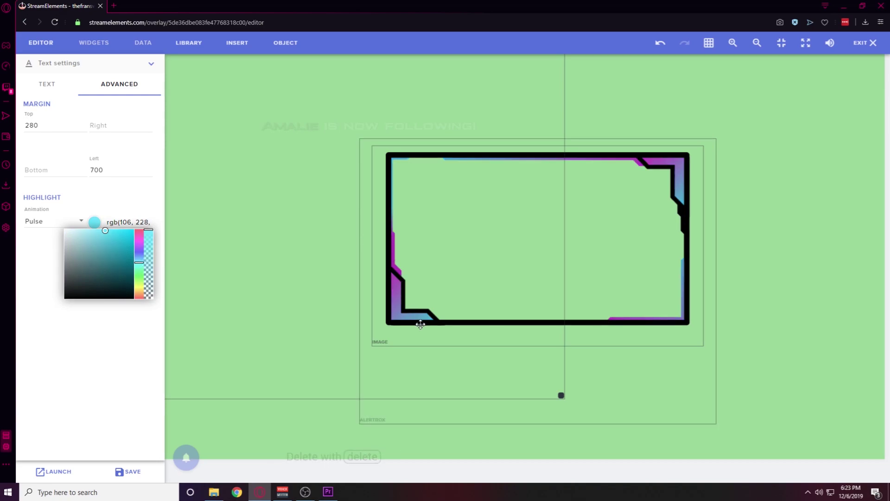
drag(143, 262, 143, 229)
drag(141, 262, 140, 258)
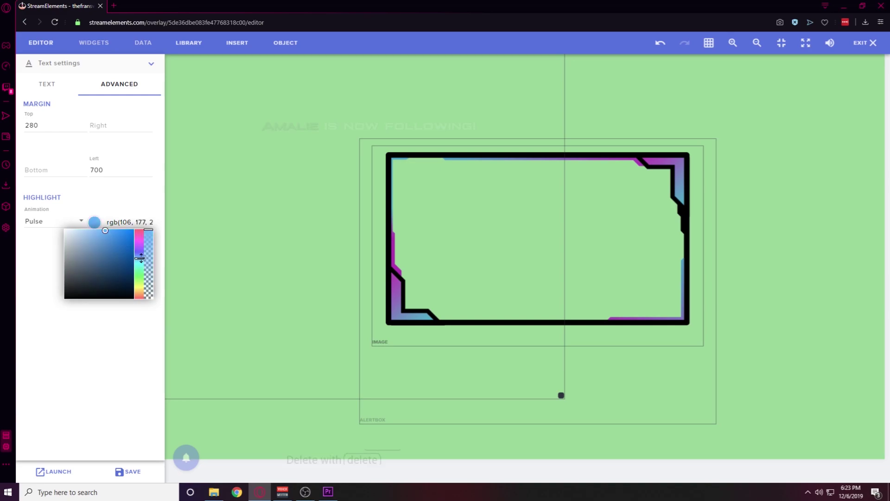
click(133, 230)
click(154, 191)
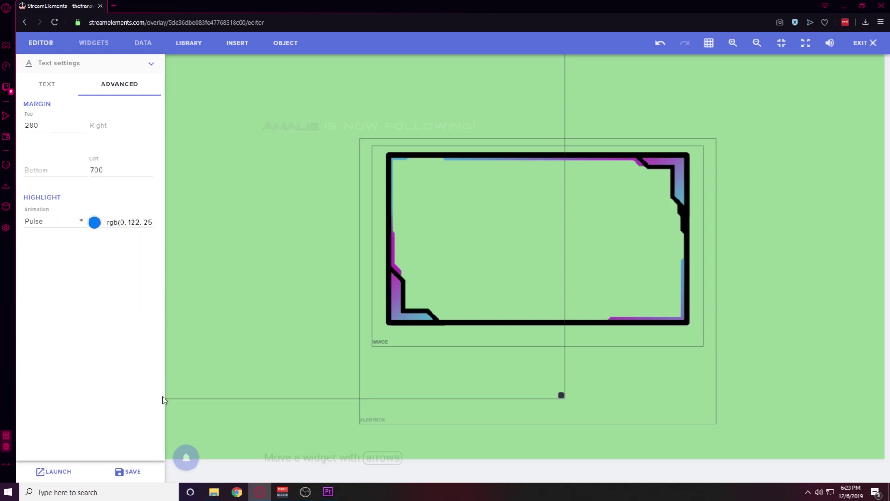
click(133, 472)
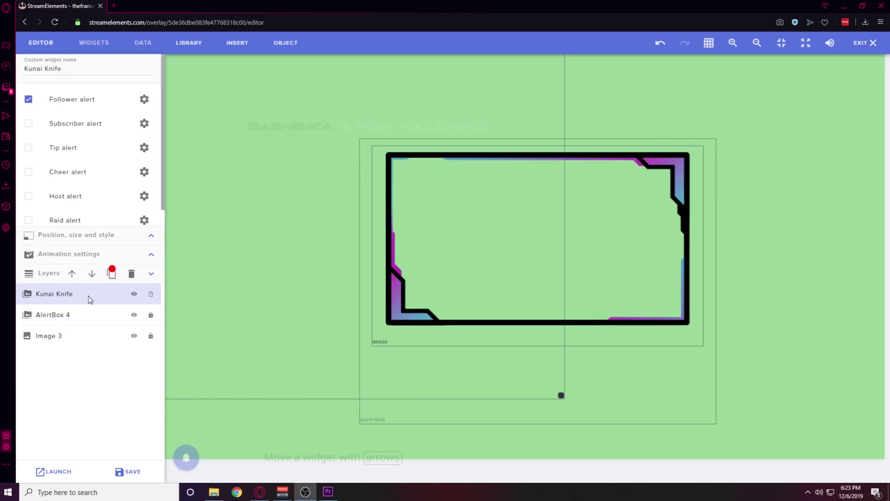
Move the Kunai Knife layer below Image 3 in the layer order and save the overlay.
drag(86, 296, 86, 346)
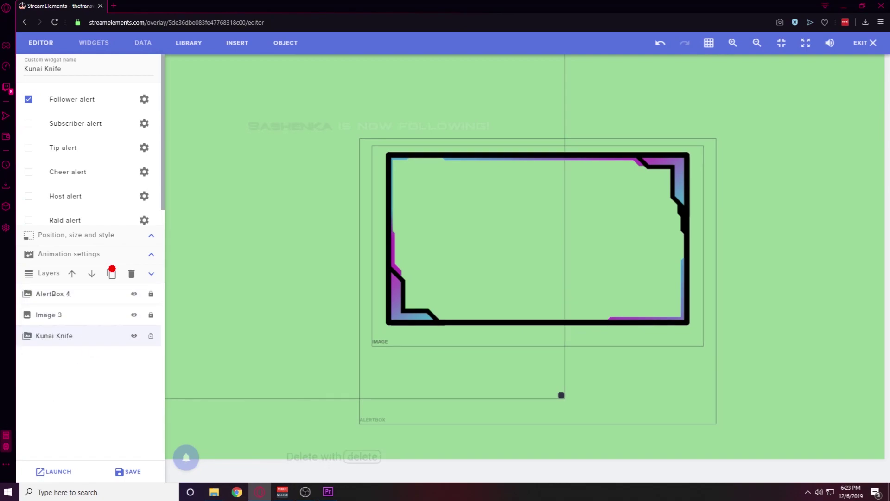
click(128, 471)
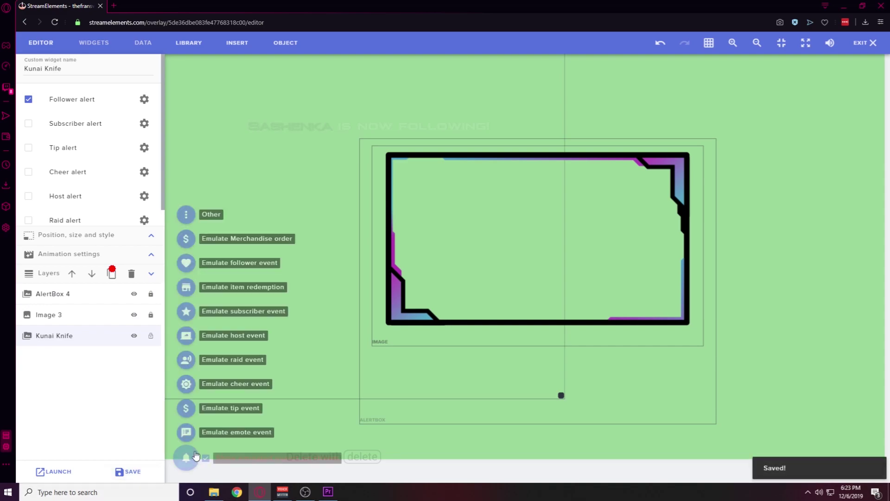